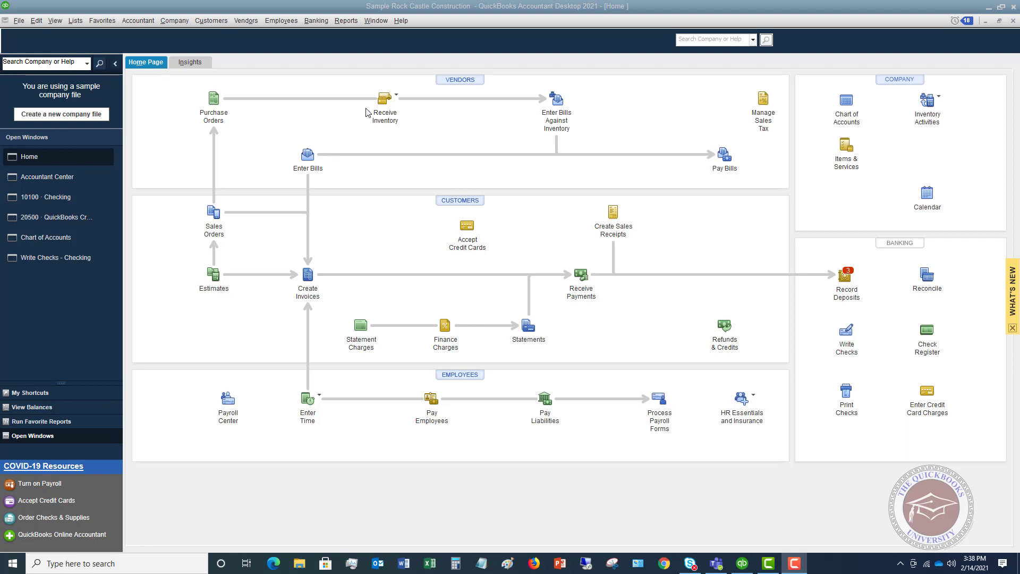
Start invoice 1103 and switch its template from Rock Castle Invoice to Intuit Product Invoice.
left_click(210, 21)
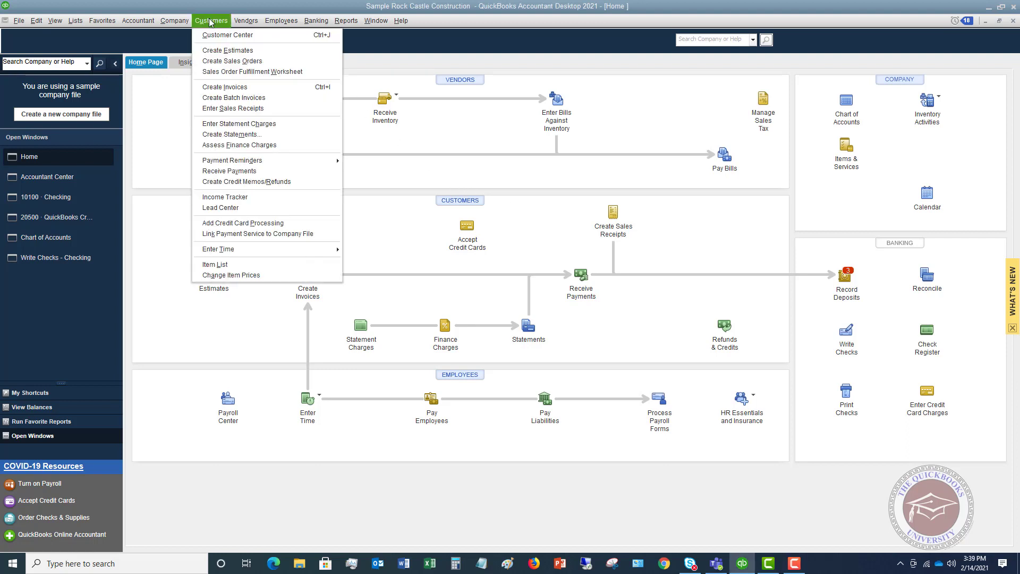
left_click(226, 87)
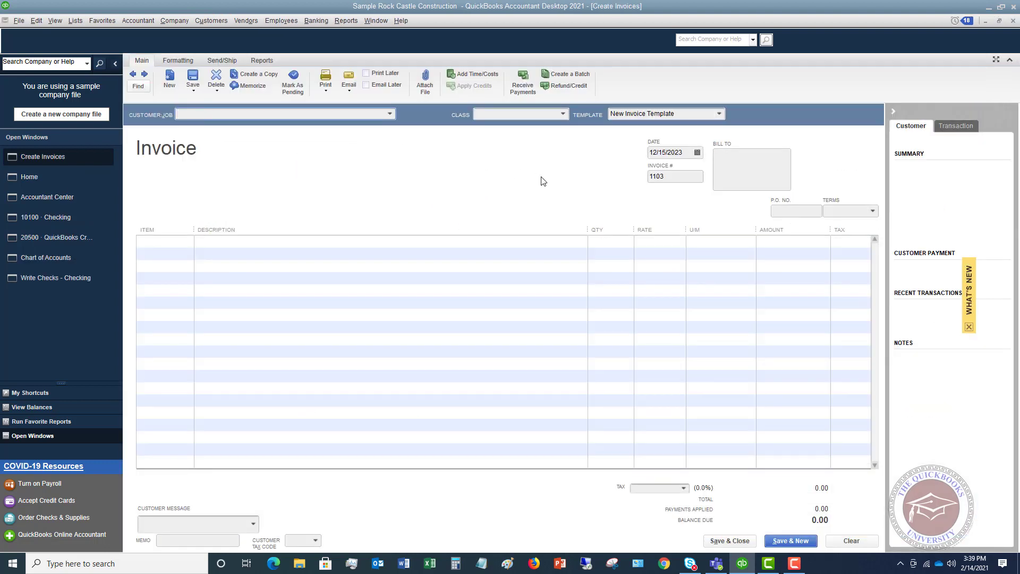
left_click(721, 114)
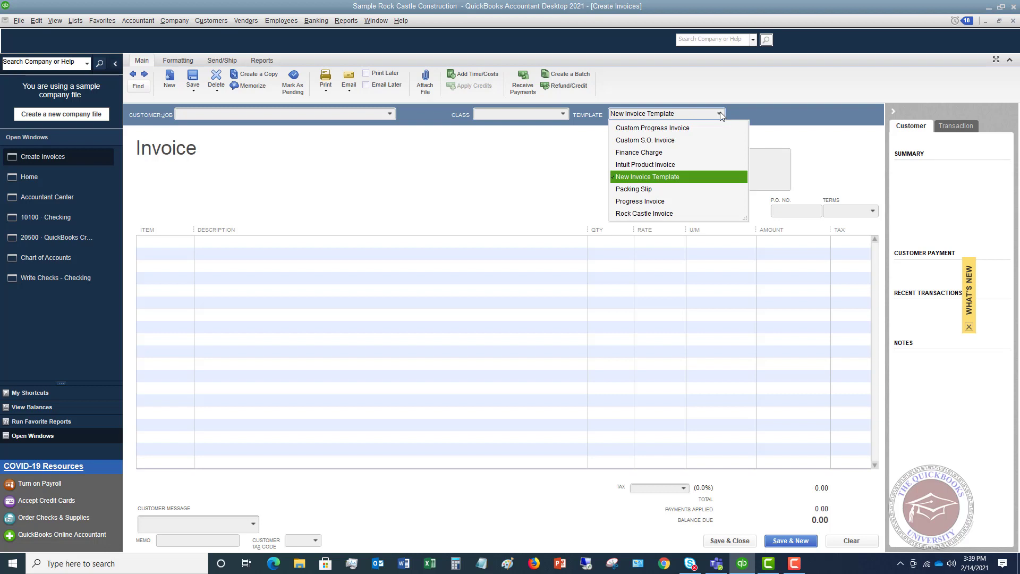
left_click(642, 213)
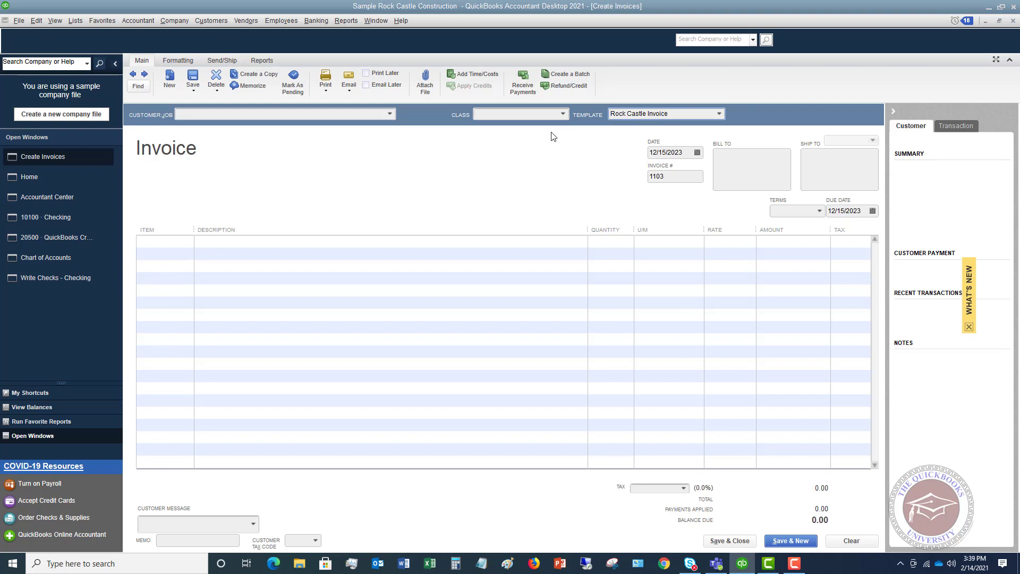
left_click(719, 112)
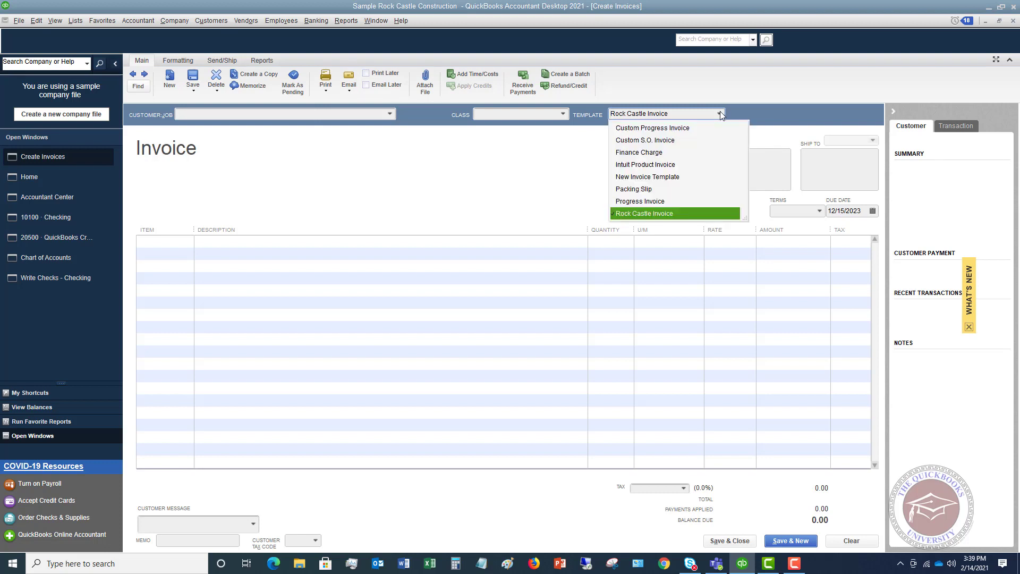
left_click(635, 164)
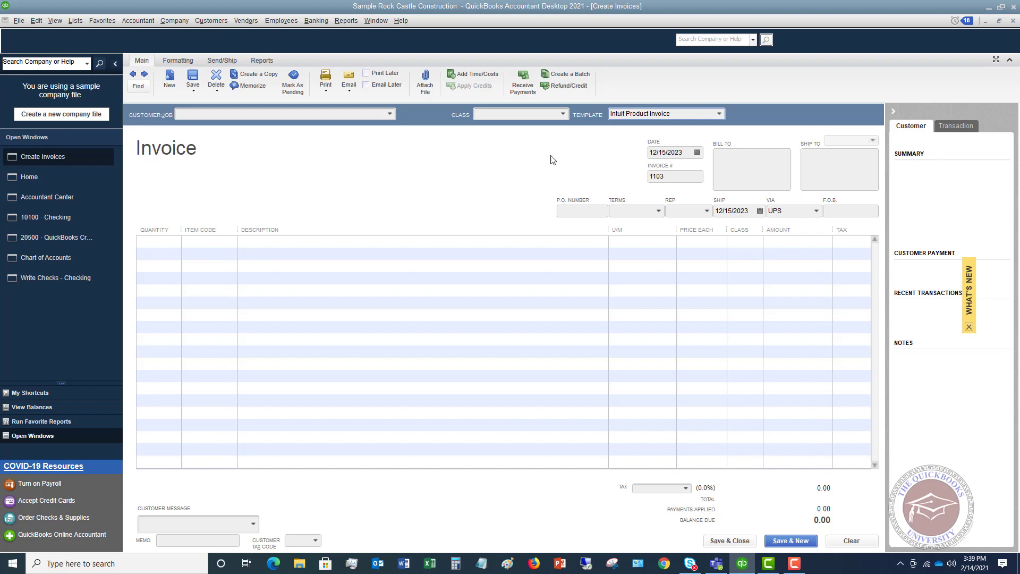
left_click(74, 22)
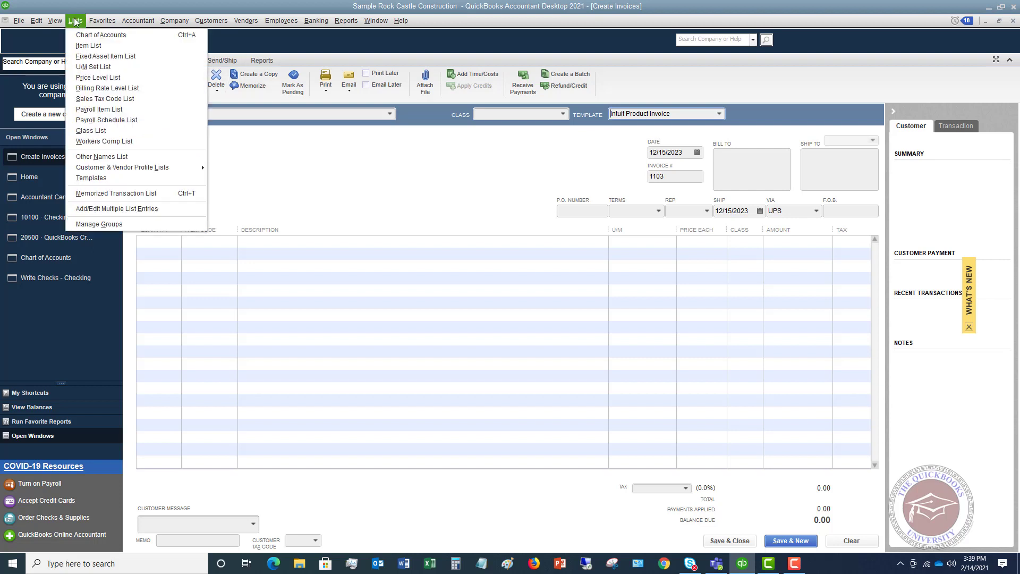
From the Templates list, start a new form template.
left_click(103, 180)
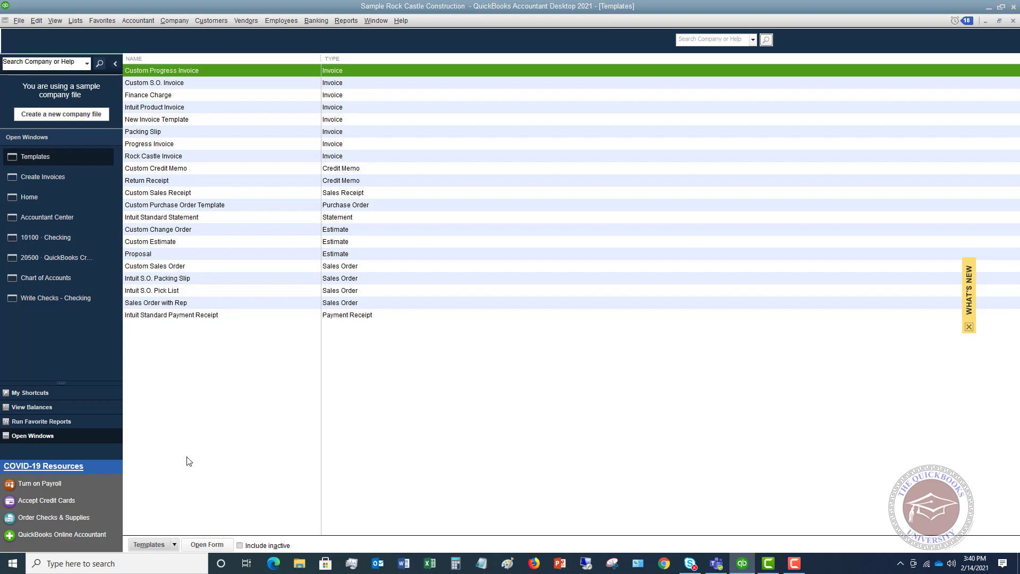
left_click(174, 545)
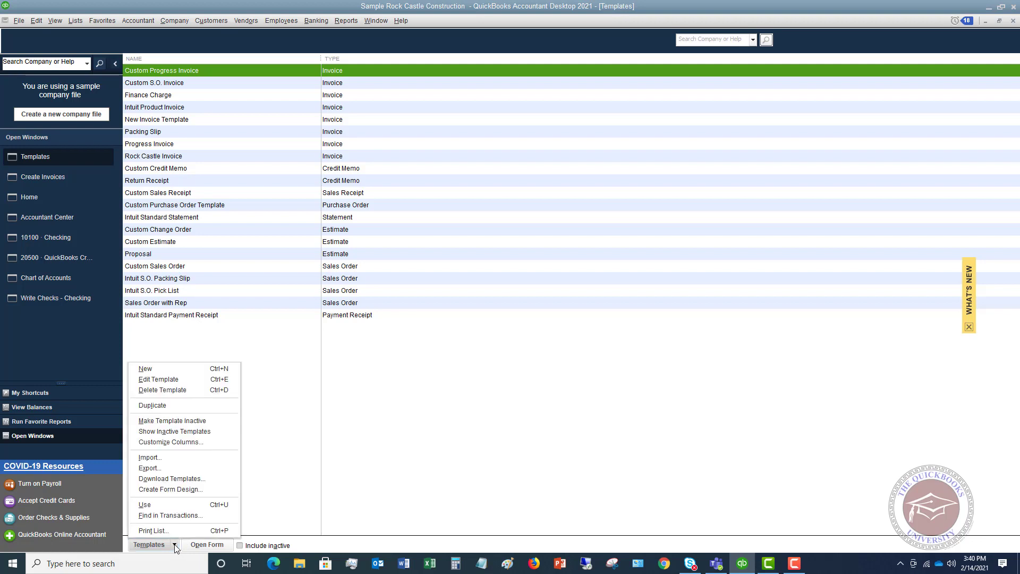
left_click(167, 369)
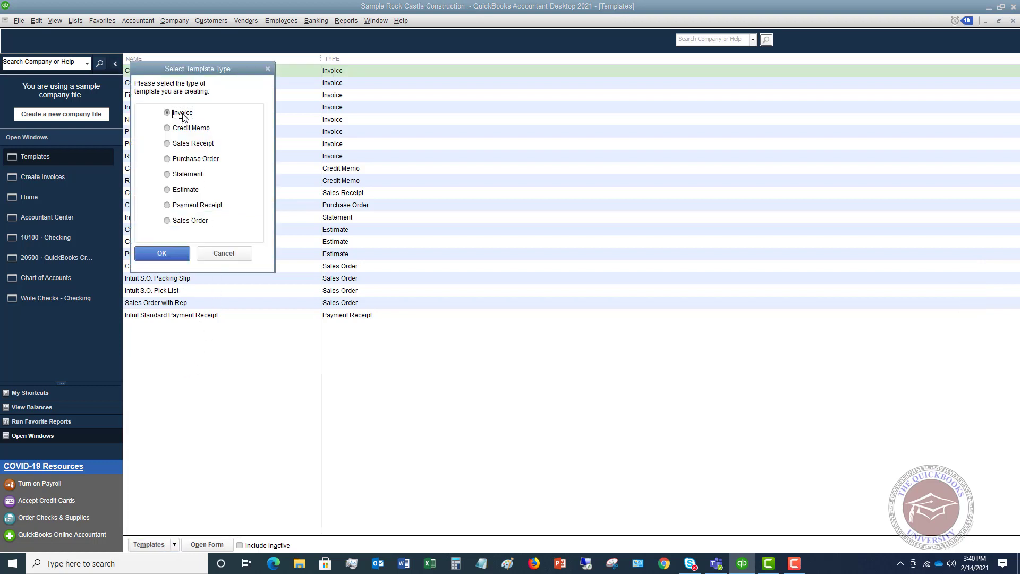
Confirm Invoice as the template type and name it 'My Company Template'.
left_click(161, 254)
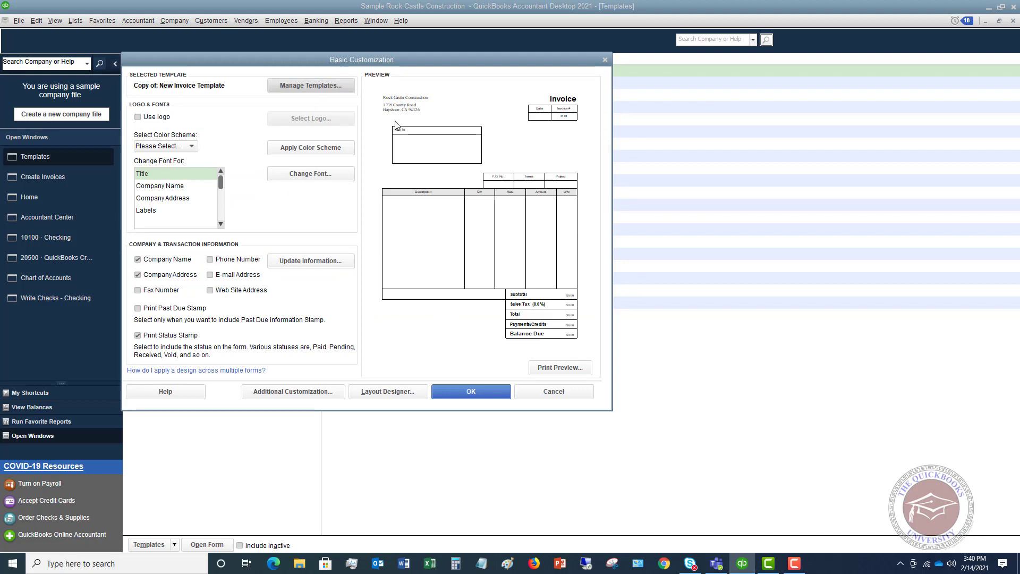
left_click(310, 87)
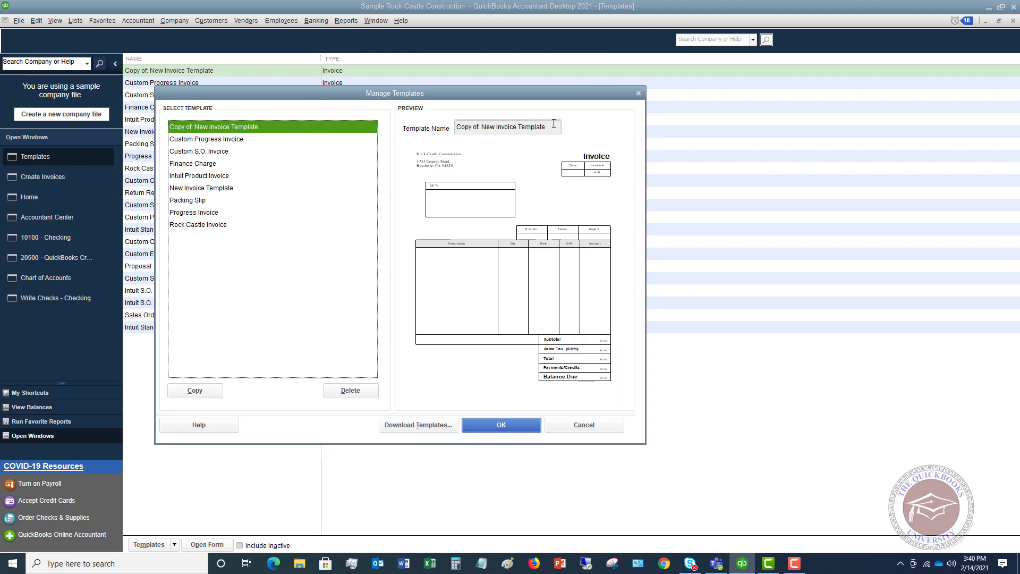
left_click(553, 126)
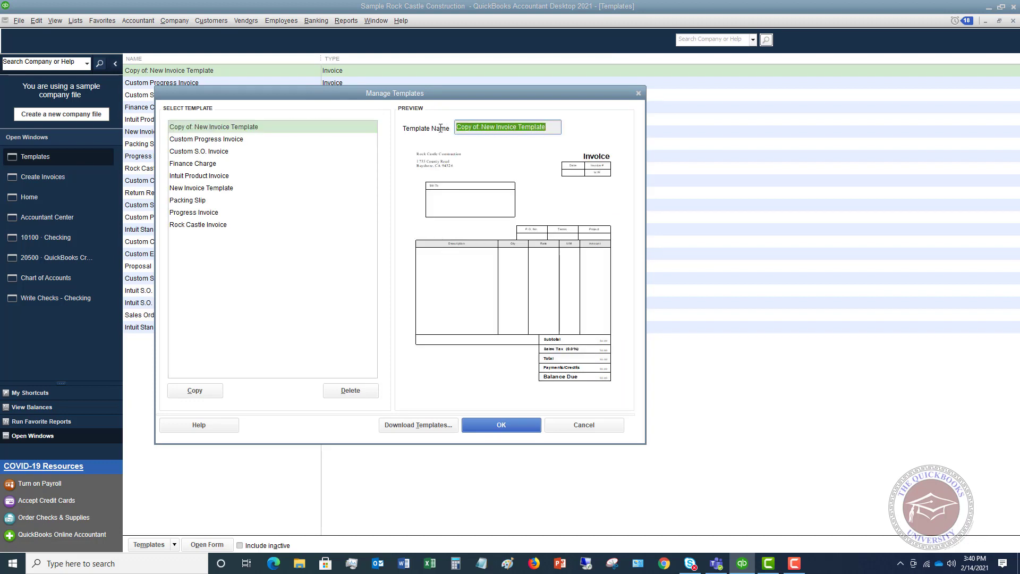
type("M")
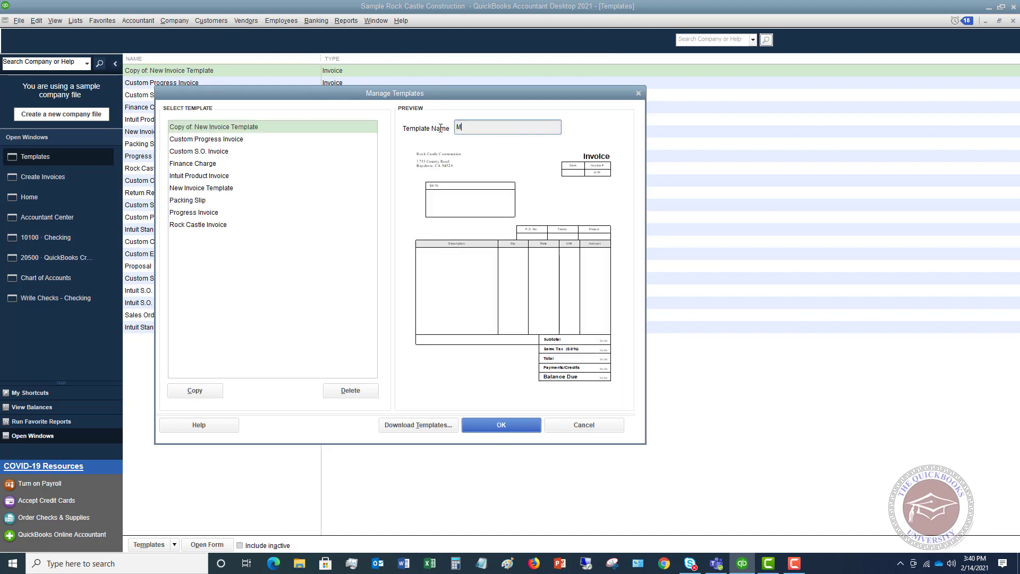
type("y Company Tem")
type("opl")
key("BackSpace")
type("ate")
left_click(502, 424)
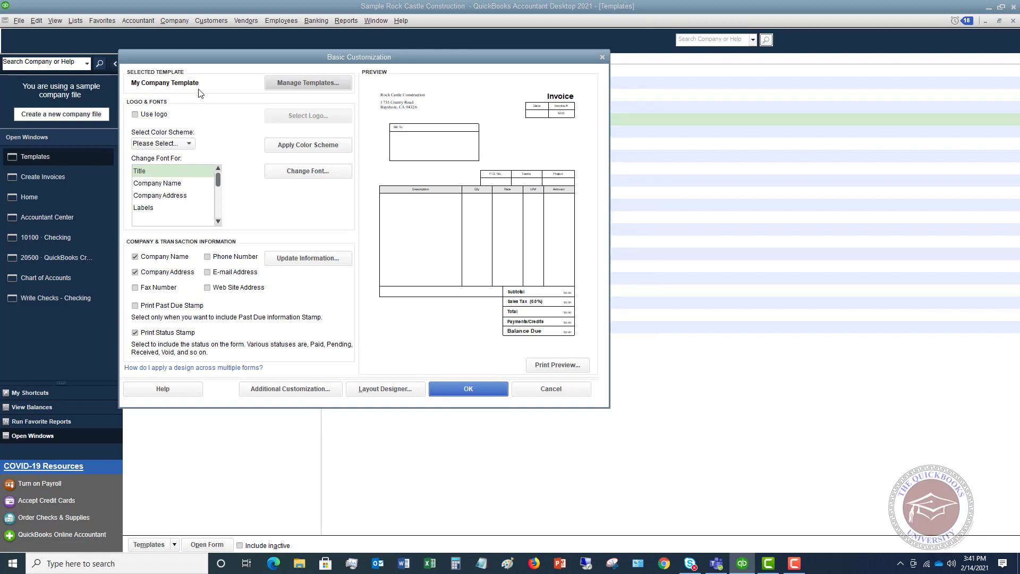
Cancel the logo image and apply the Maroon colour scheme to the template.
left_click(136, 115)
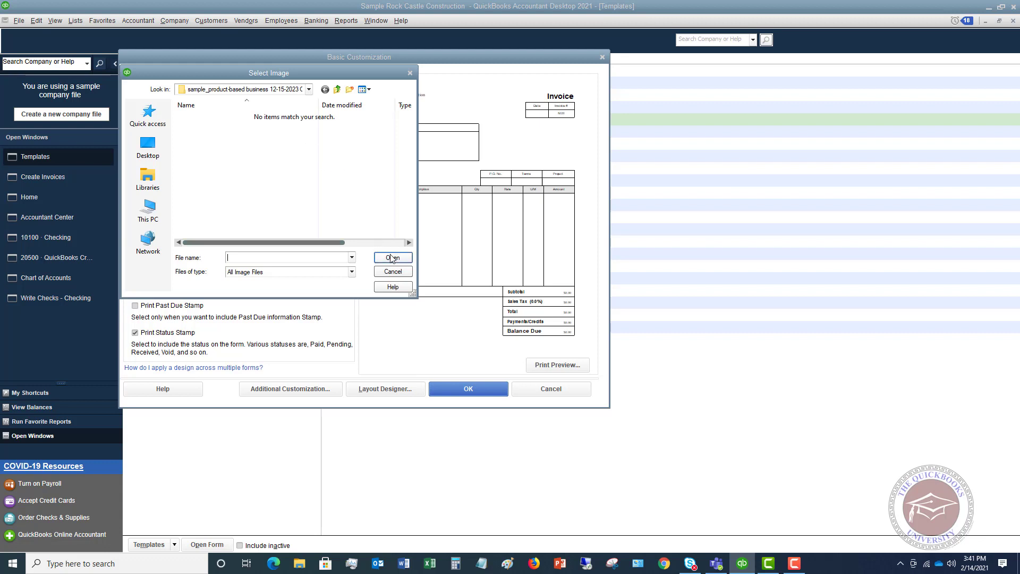
left_click(393, 272)
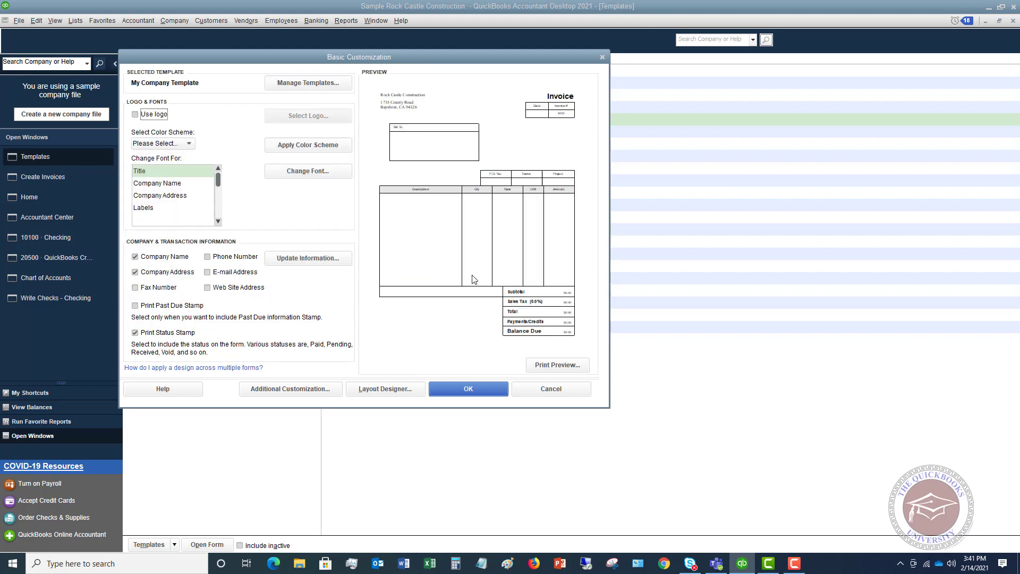
left_click(190, 144)
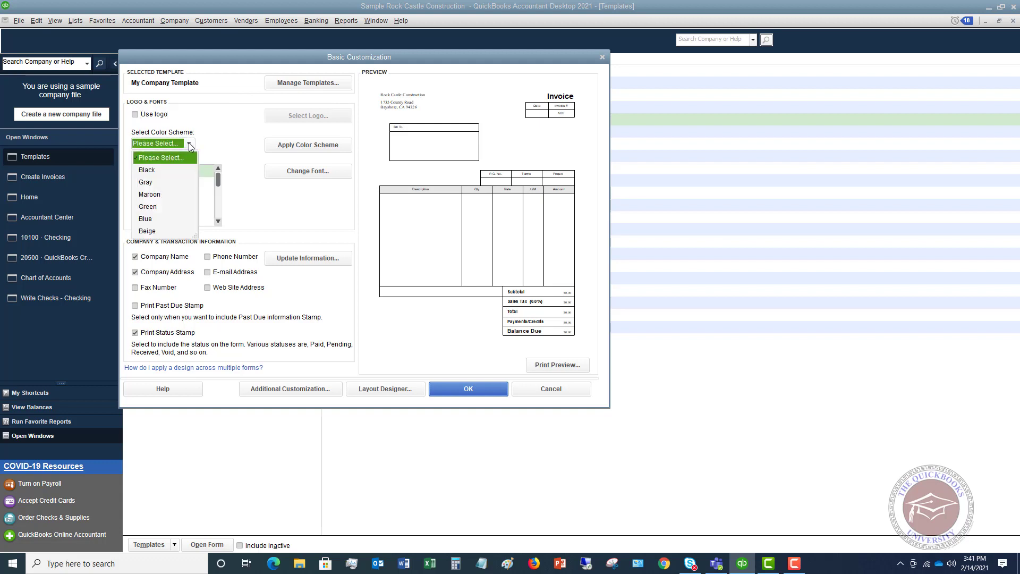
left_click(162, 194)
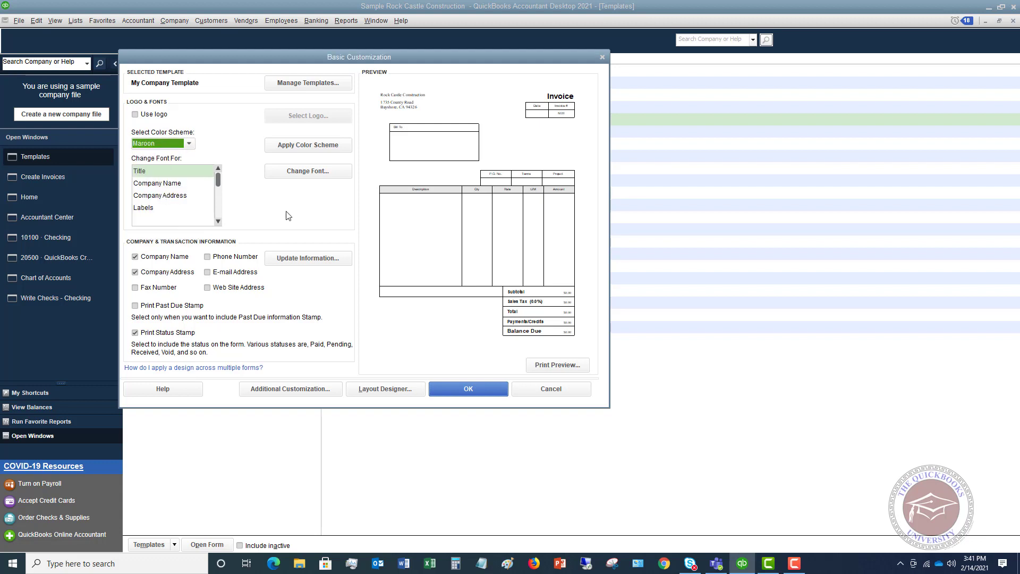
left_click(313, 147)
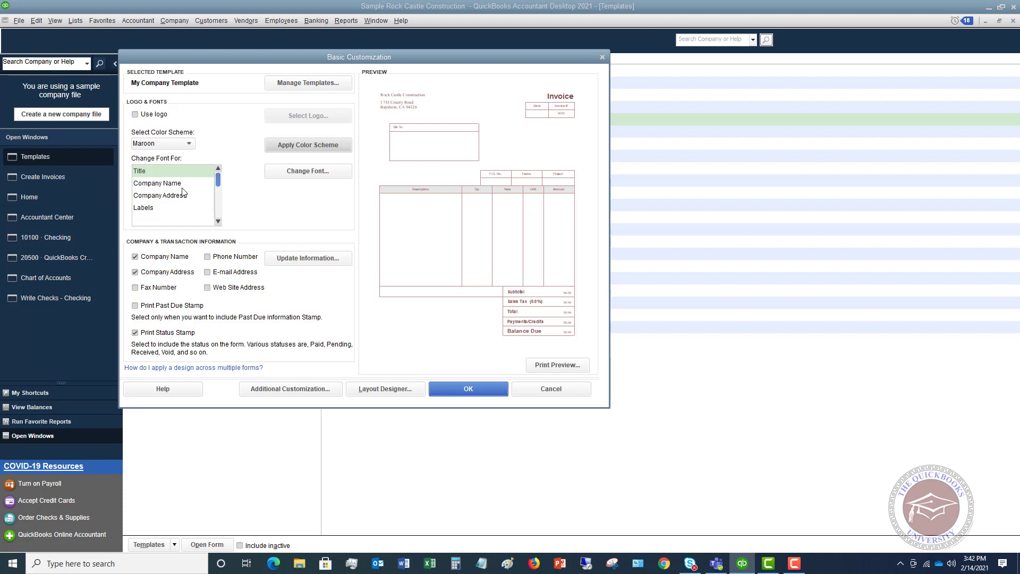
Make the invoice title font 24-point bold italic.
left_click(171, 170)
left_click(300, 174)
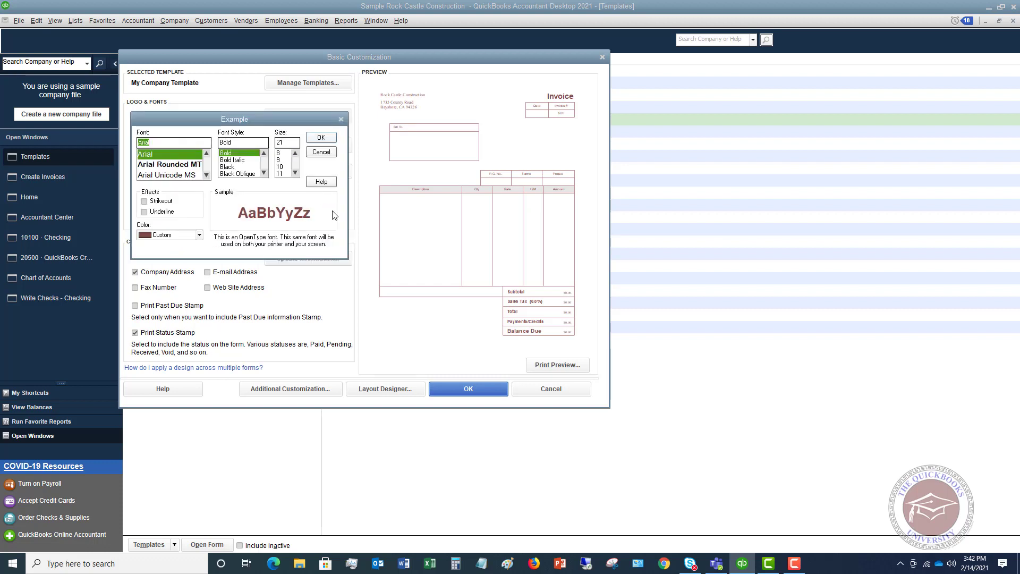
left_click(242, 160)
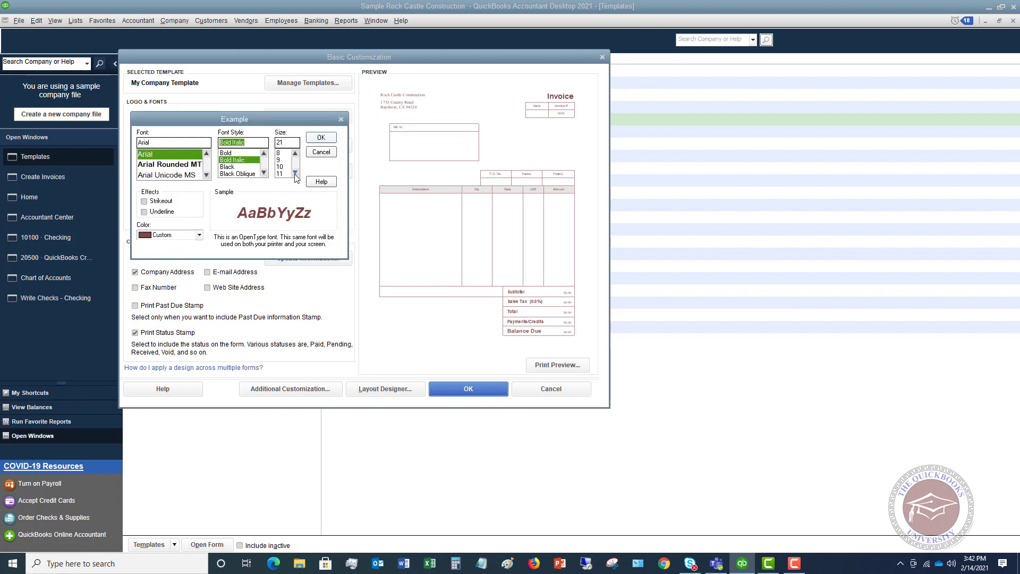
left_click_drag(296, 173, 295, 175)
left_click(278, 173)
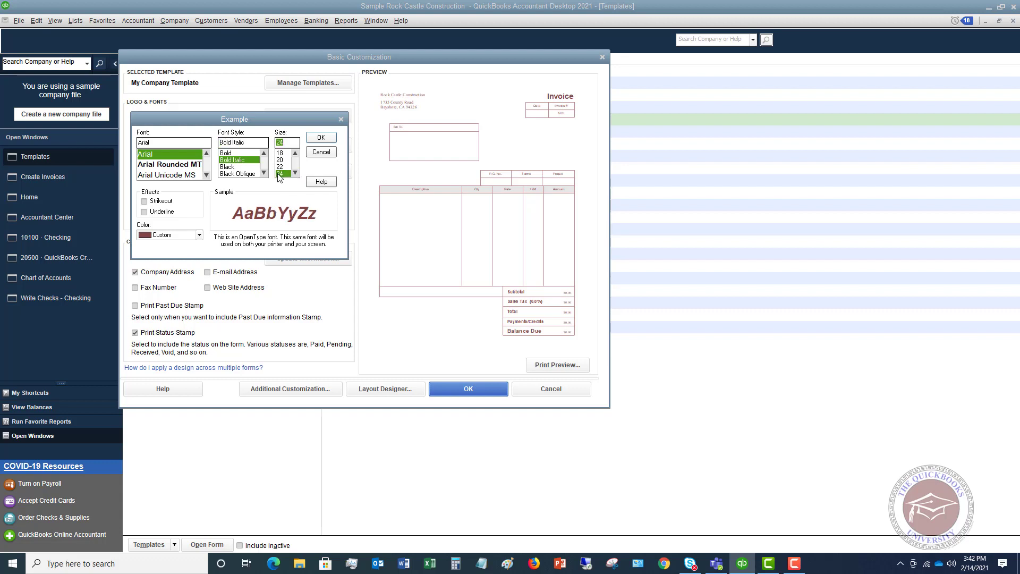
left_click(317, 136)
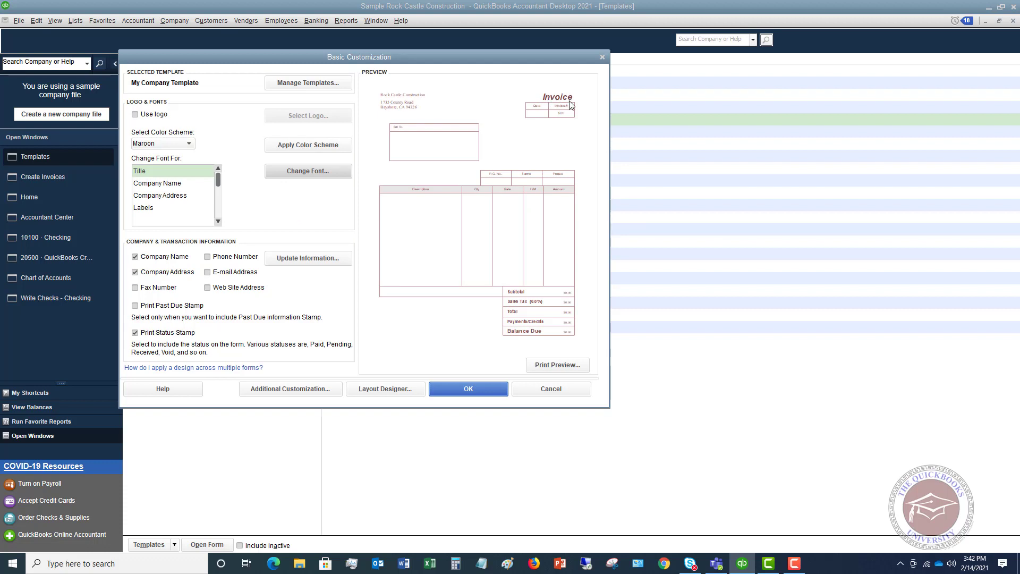
Make the company name bold 16-point Times New Roman.
left_click(158, 184)
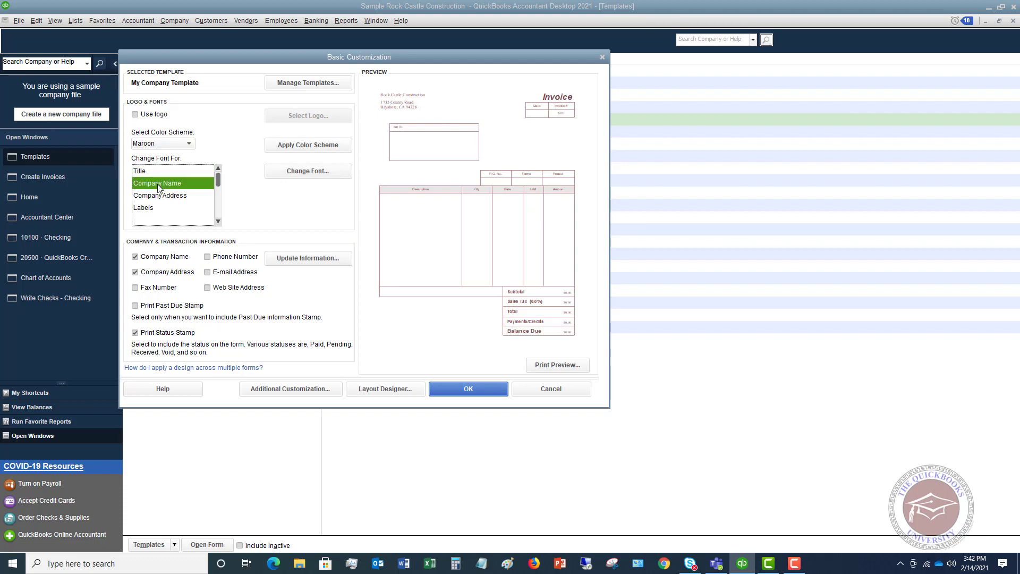
left_click(304, 173)
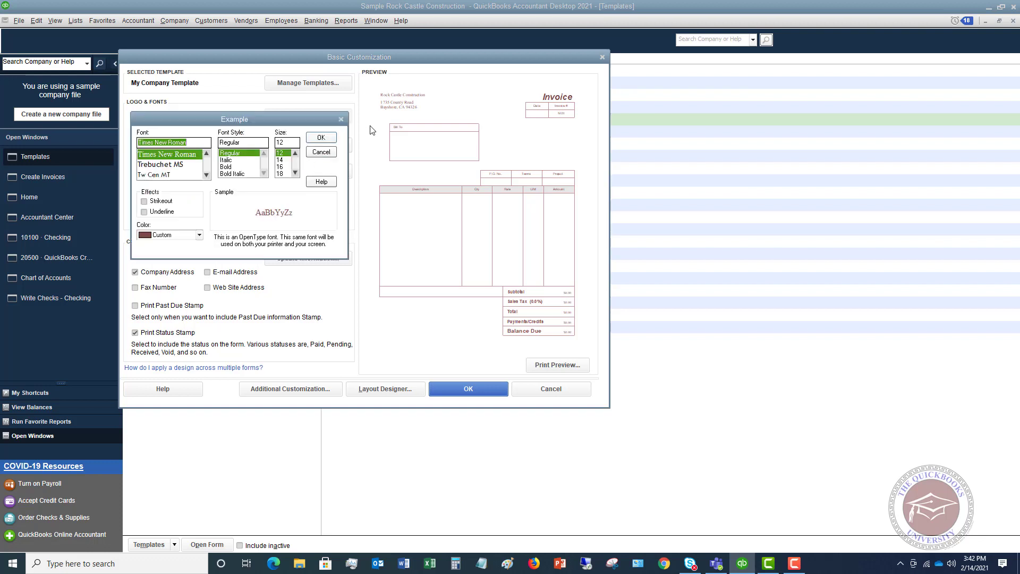
left_click(228, 167)
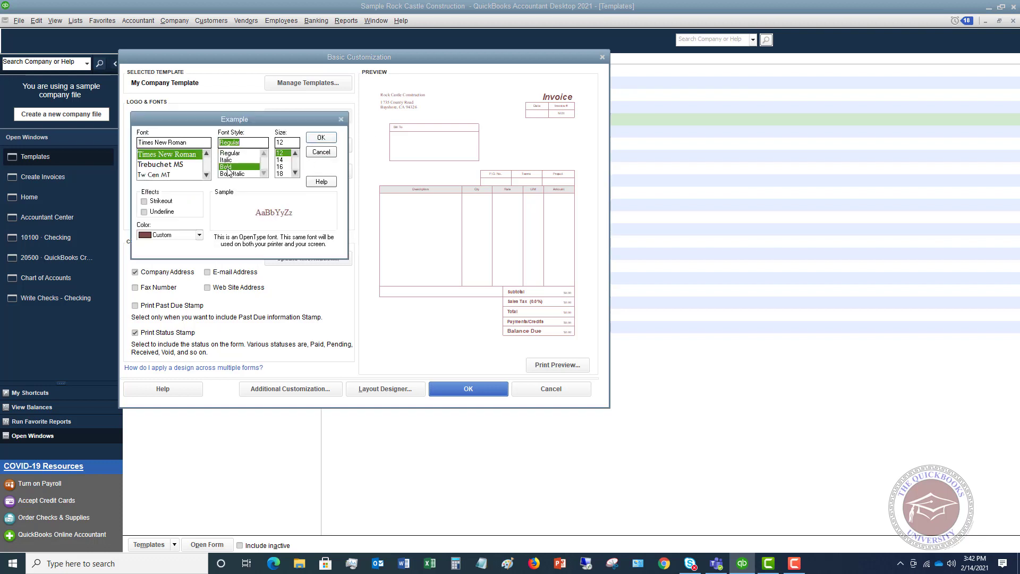
left_click(281, 166)
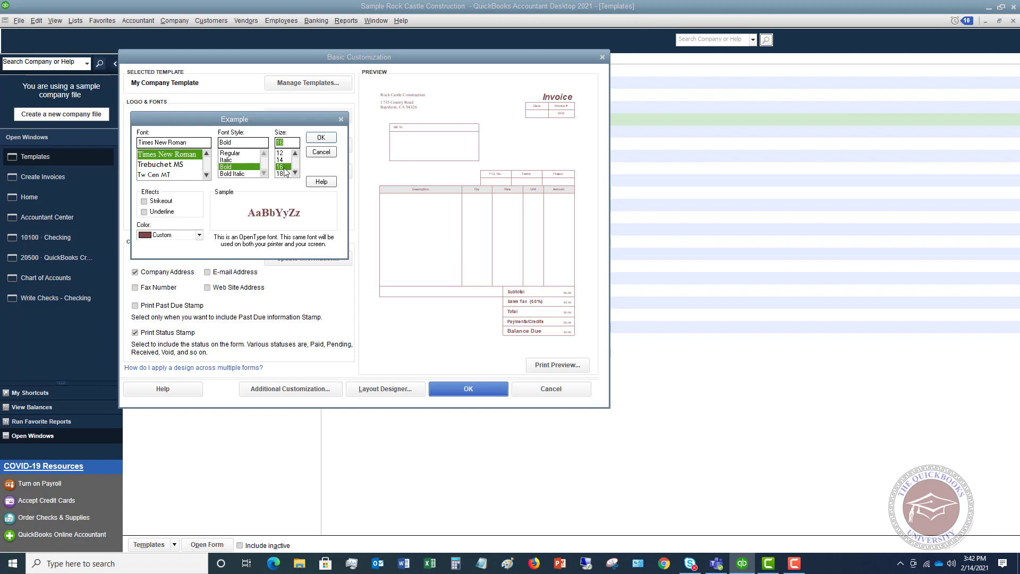
left_click(322, 136)
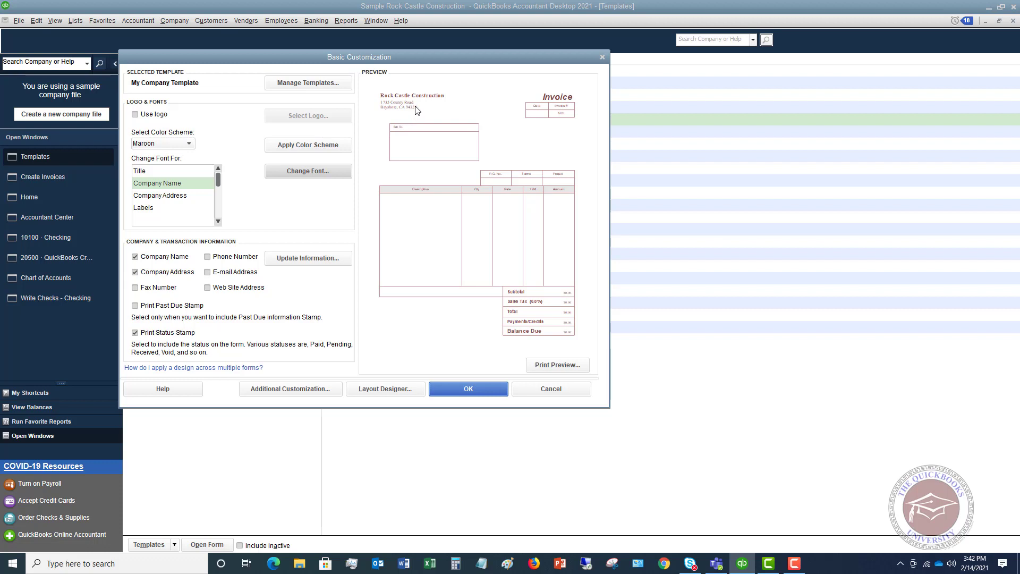
left_click(218, 223)
Turn on Print Past Due Stamp and include the company Phone Number and E-mail Address.
left_click(218, 222)
left_click(218, 222)
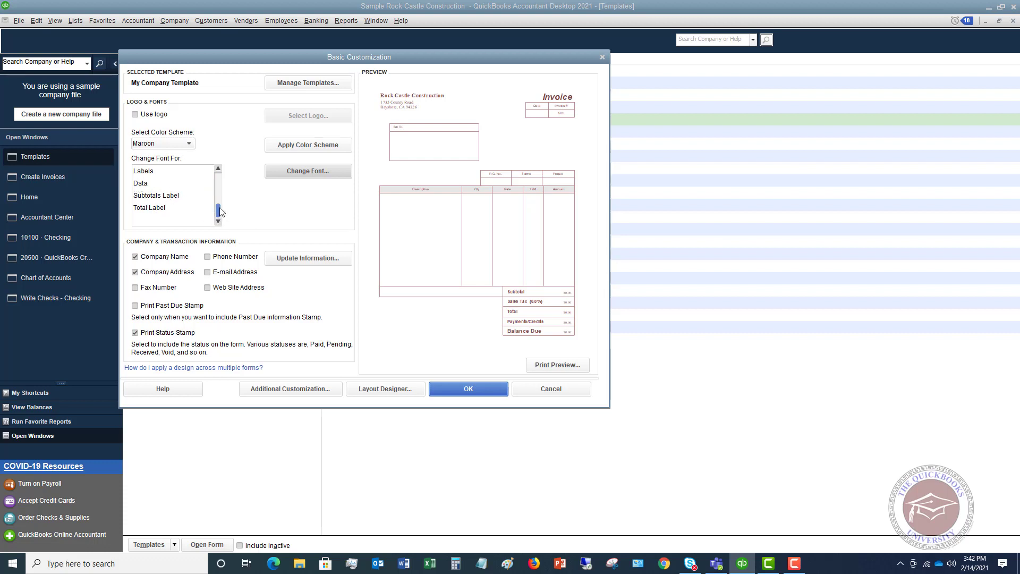
left_click_drag(219, 211, 219, 178)
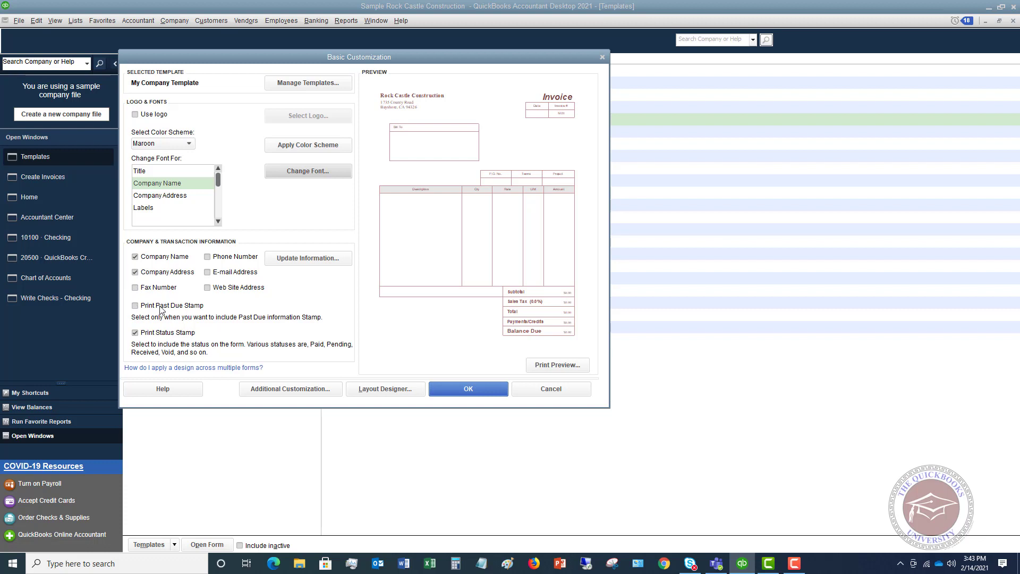
left_click(136, 307)
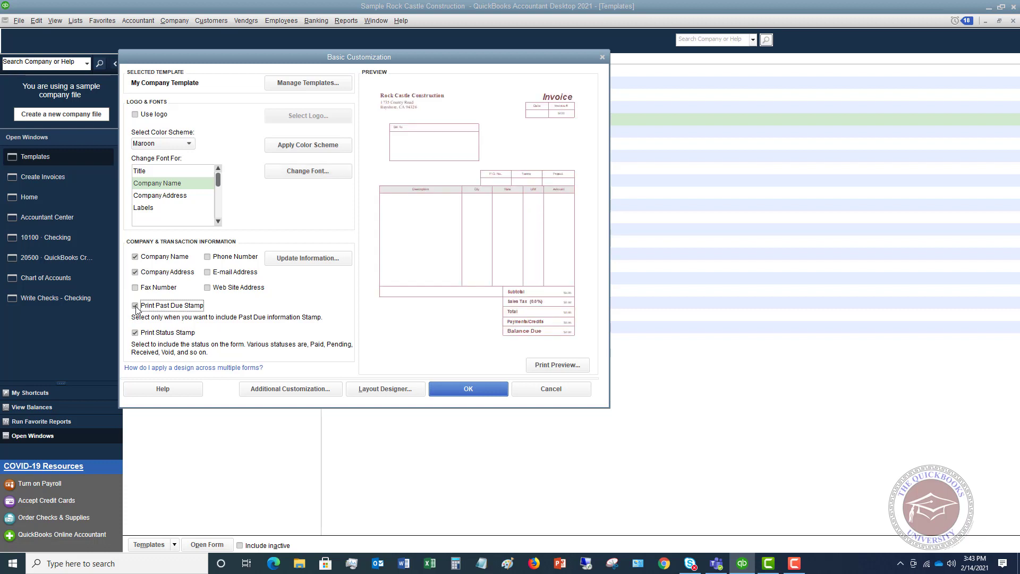
left_click(208, 257)
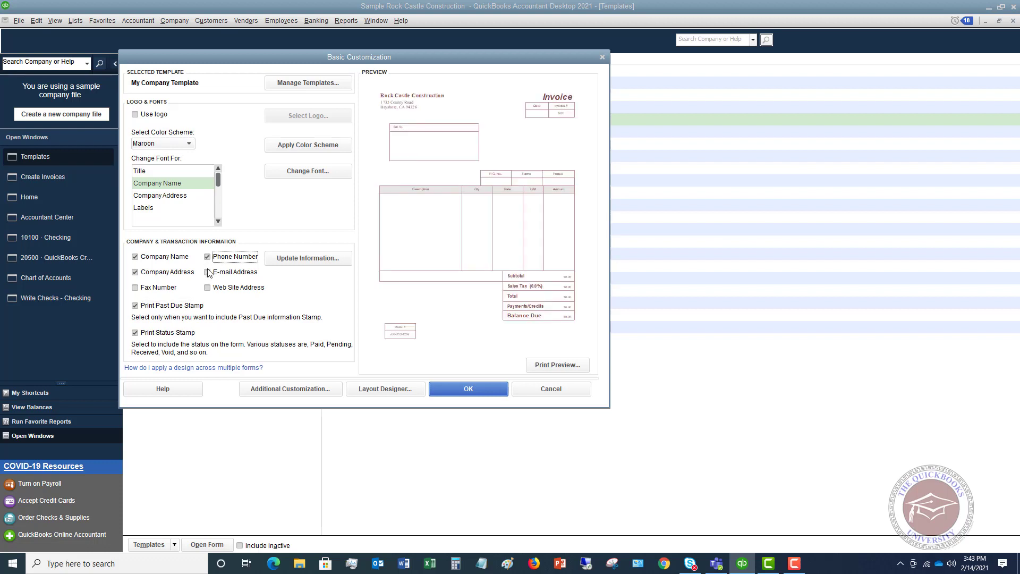
left_click(207, 272)
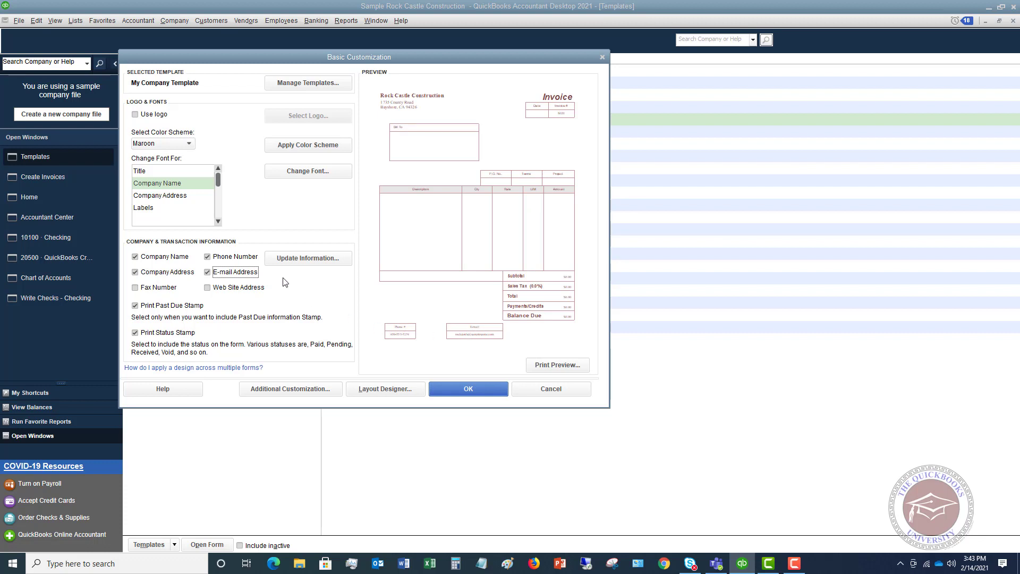
left_click(310, 259)
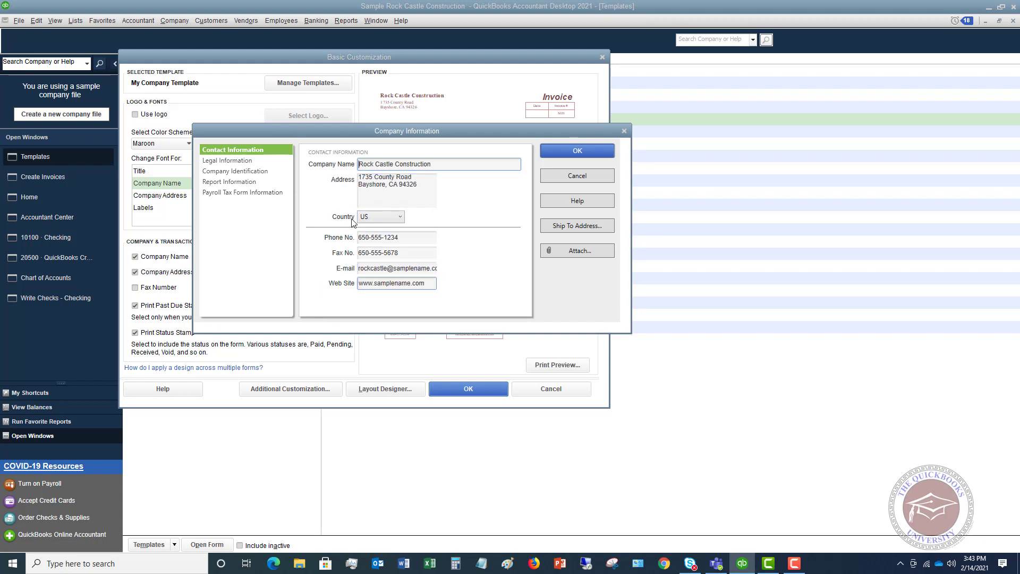
left_click(245, 161)
left_click(236, 171)
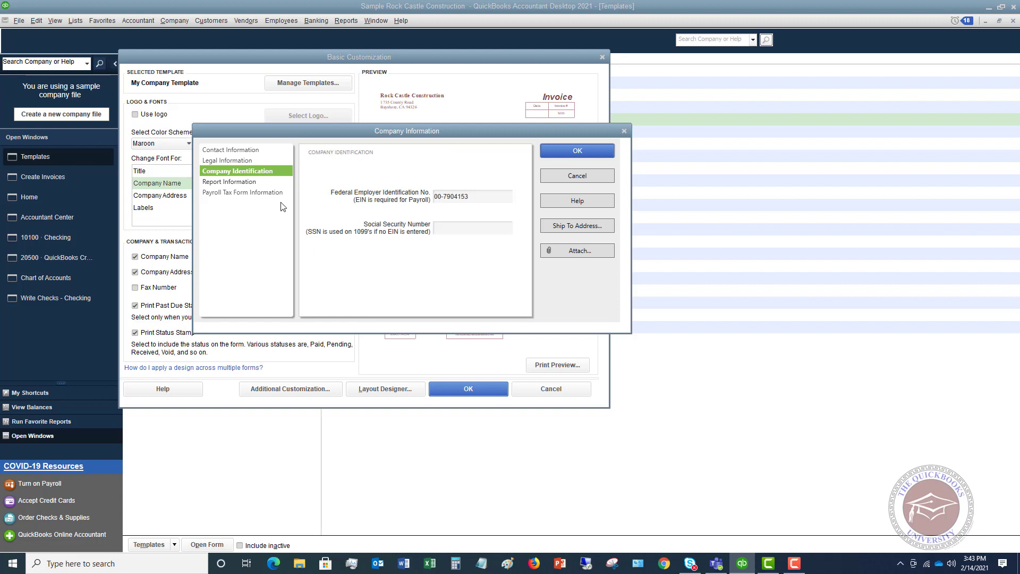
left_click(563, 154)
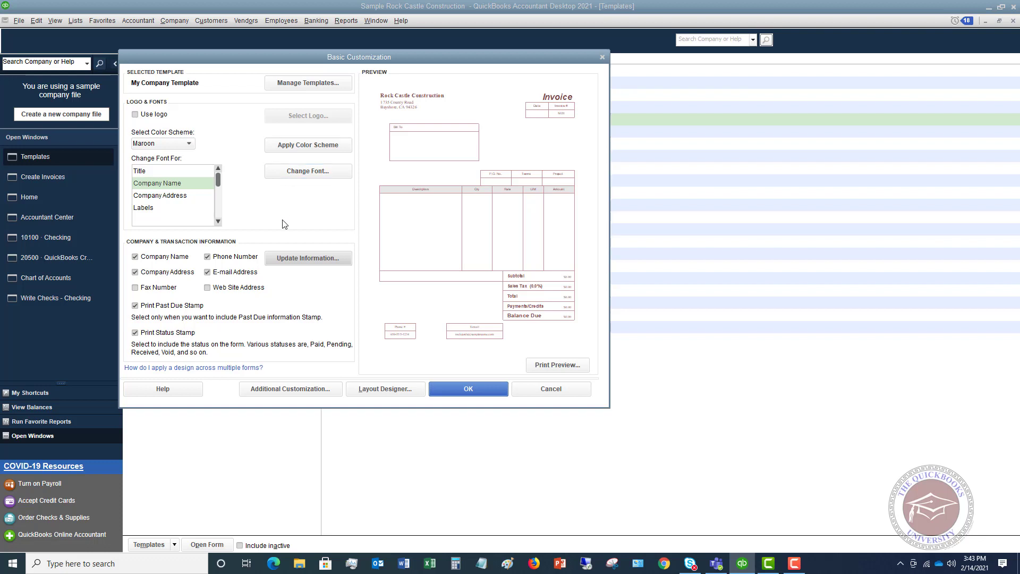
In Additional Customization, hide Date on screen while keeping it printed.
left_click(288, 390)
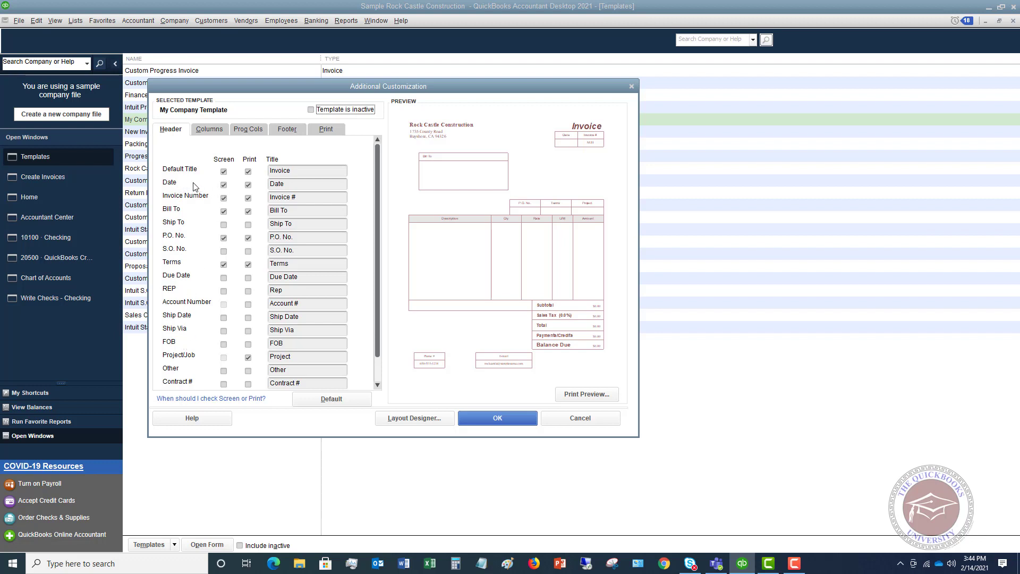
left_click(223, 186)
left_click(248, 186)
left_click(248, 186)
left_click(248, 186)
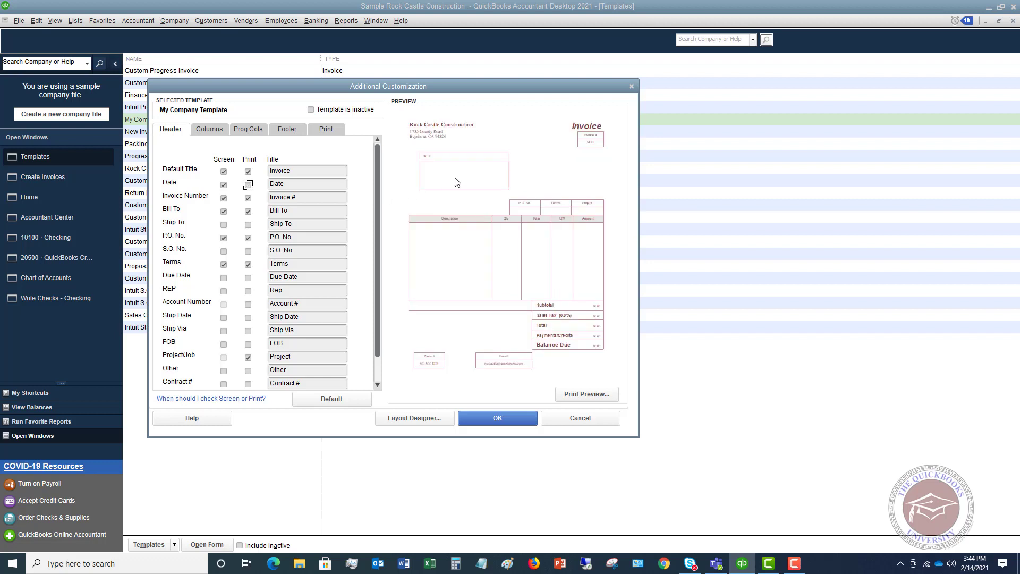
left_click(249, 186)
Set the default title to 'My Invoice' and the number label to 'Invoice Num.'.
left_click_drag(301, 171, 266, 166)
type("My")
key("Tab")
left_click(305, 196)
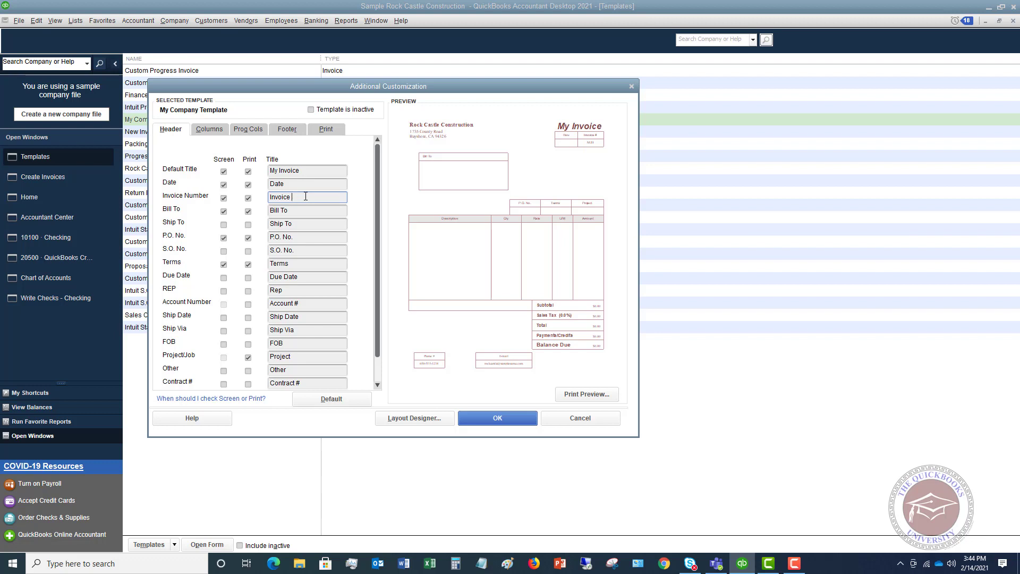
type("Num.")
key("Tab")
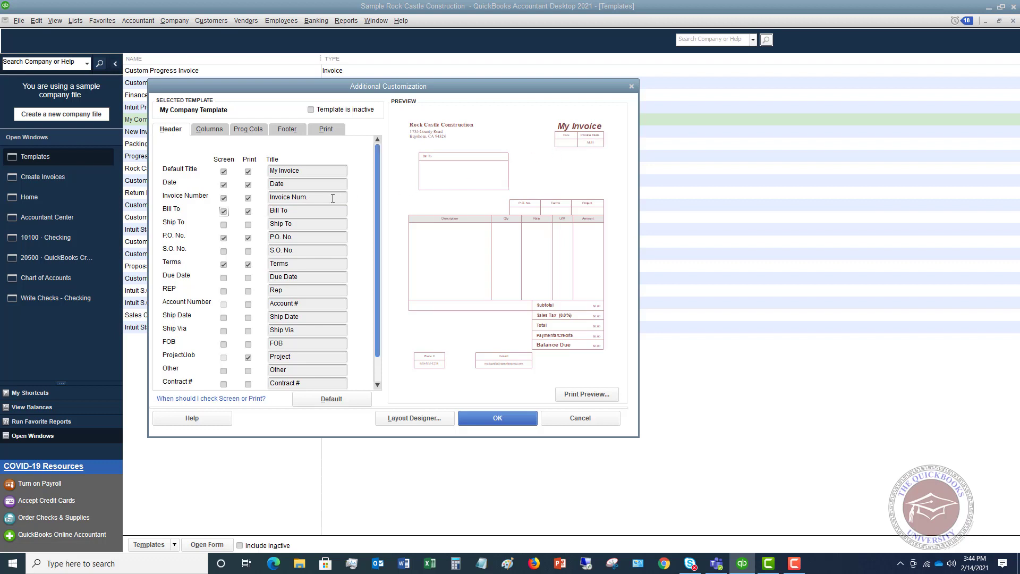
Print the Account Number and show the REP field on screen.
left_click(248, 304)
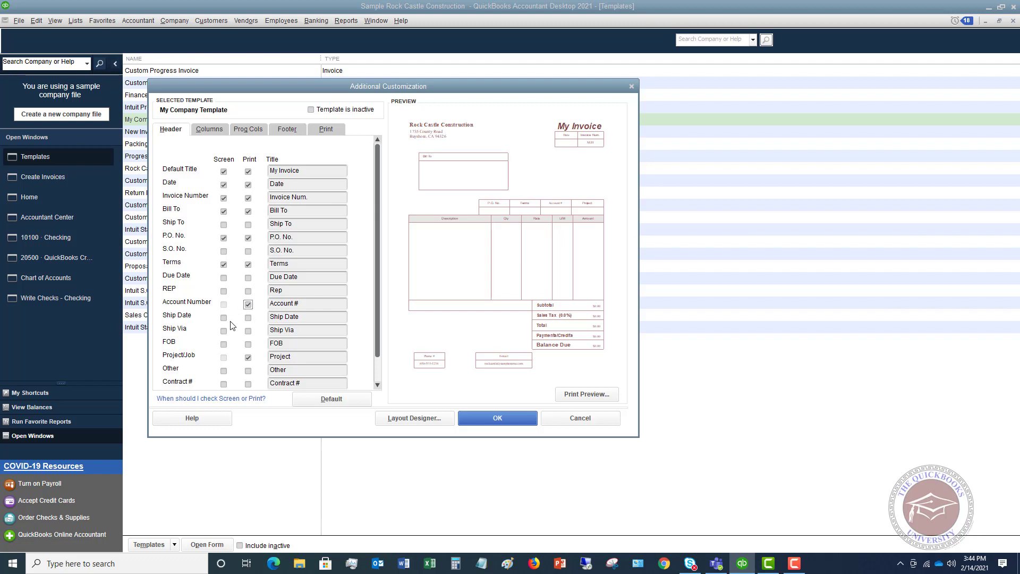
scroll(232, 325, "down", 1)
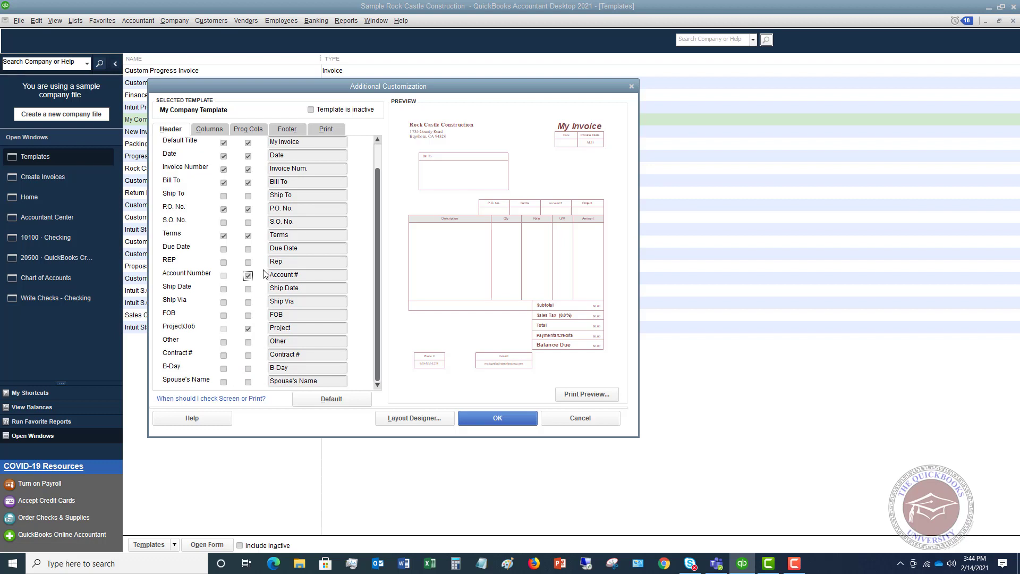
left_click(224, 263)
scroll(239, 207, "up", 2)
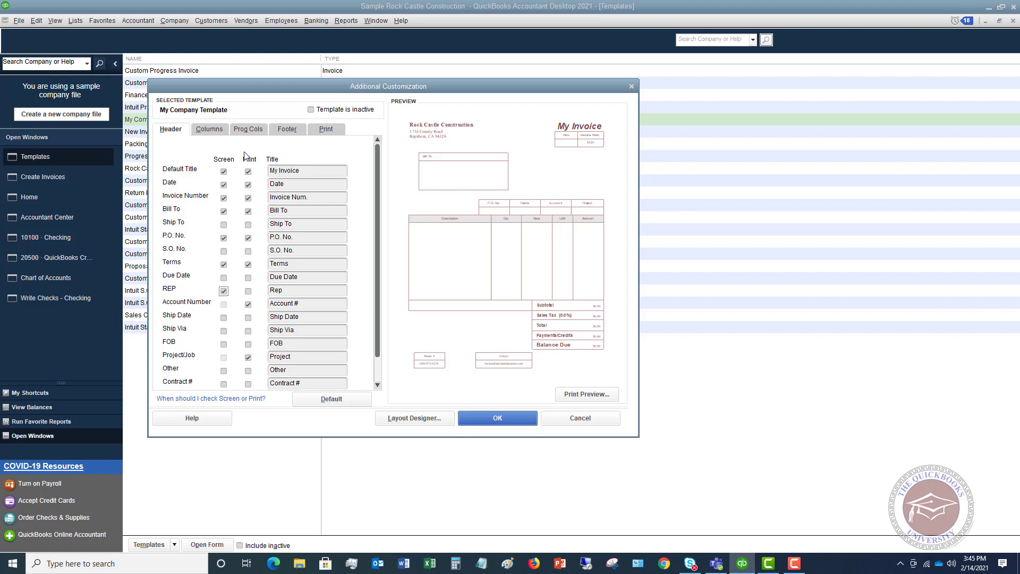
On the Columns tab, set Quantity's order to 2 and Description's to 3.
left_click(209, 129)
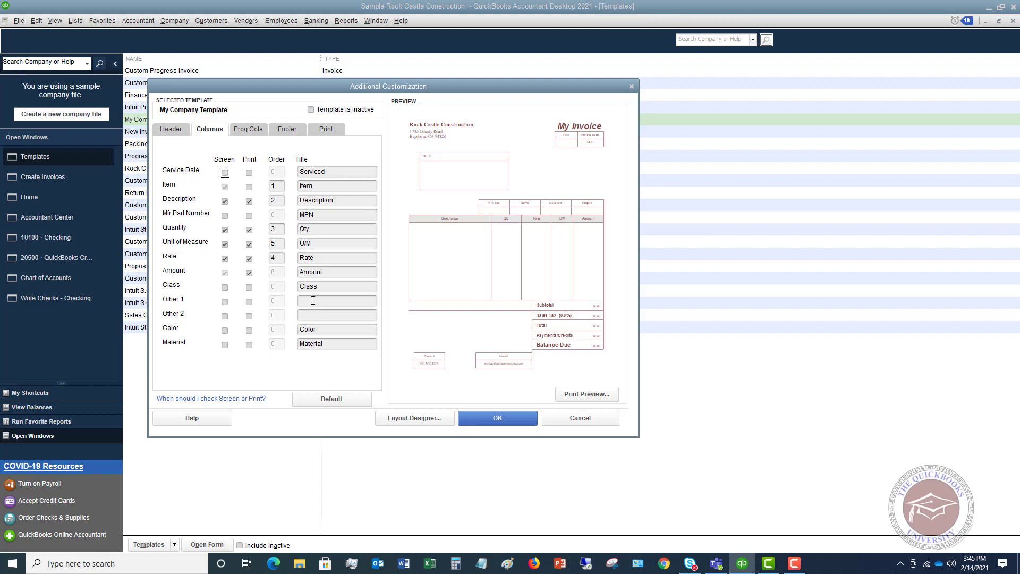
left_click(278, 187)
double_click(275, 230)
double_click(276, 201)
On the Footer tab, tick Print for Customer Total Balance.
left_click(252, 126)
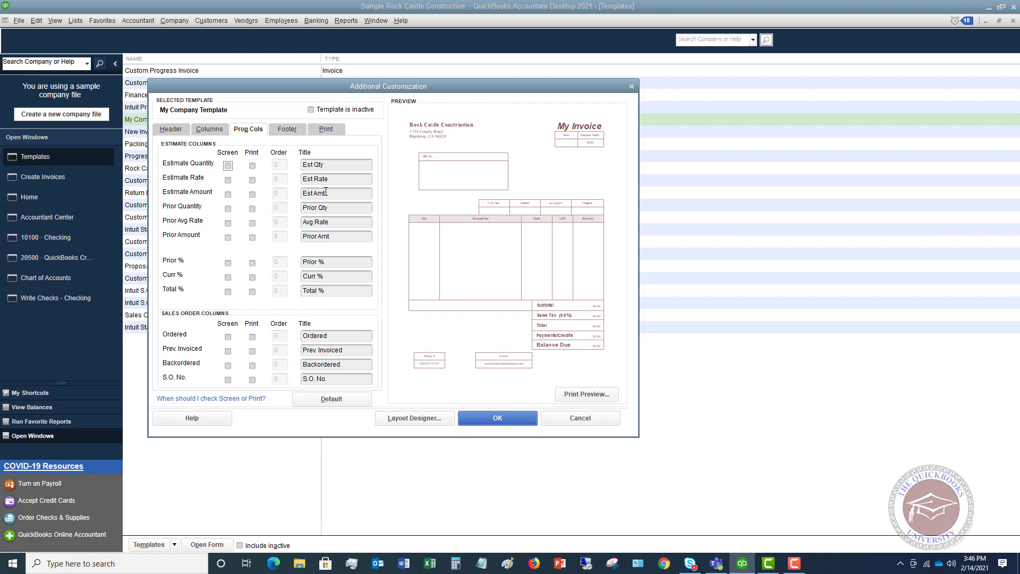
left_click(298, 131)
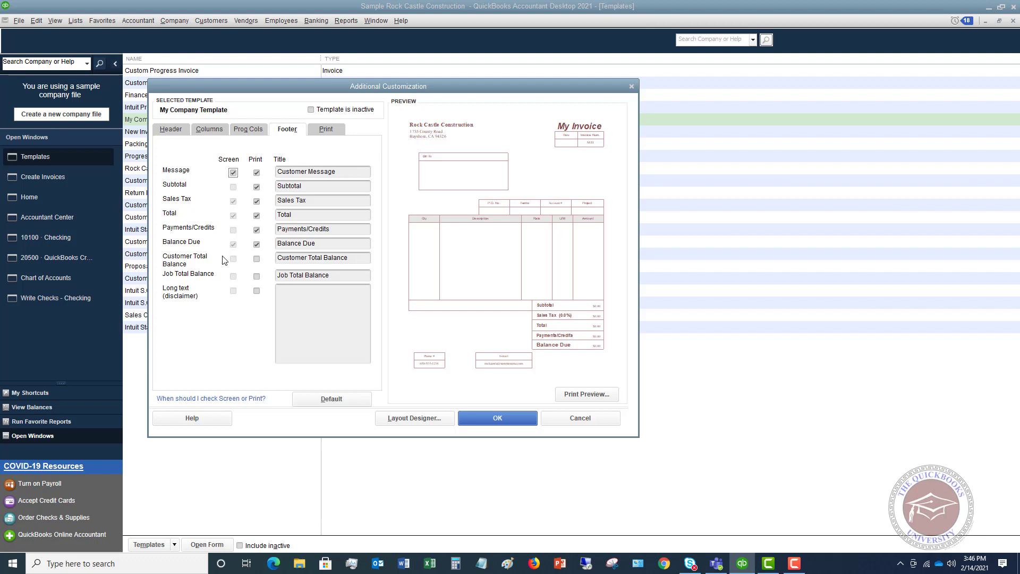
left_click(256, 259)
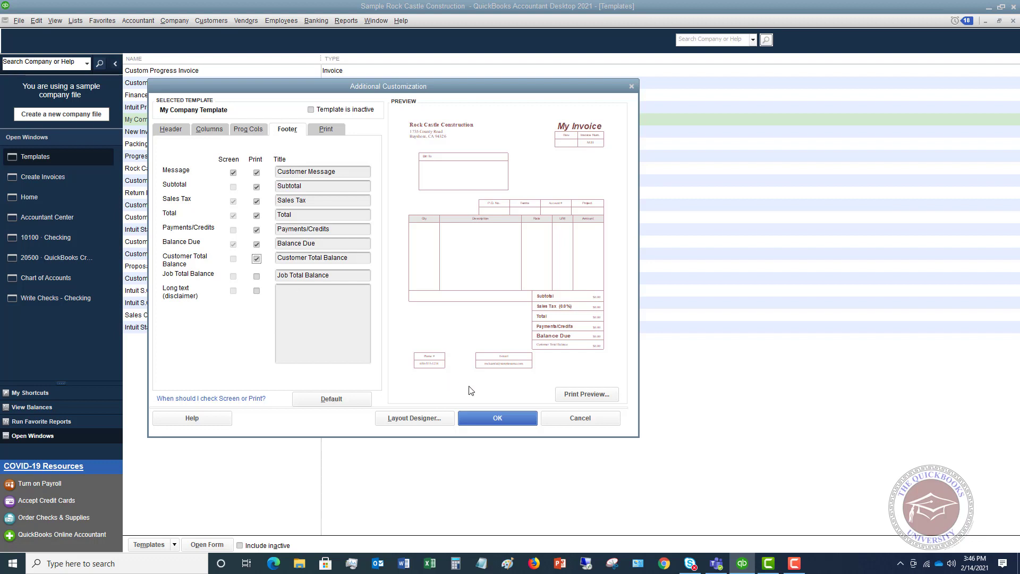
Show the Print tab settings of Additional Customization.
left_click(325, 129)
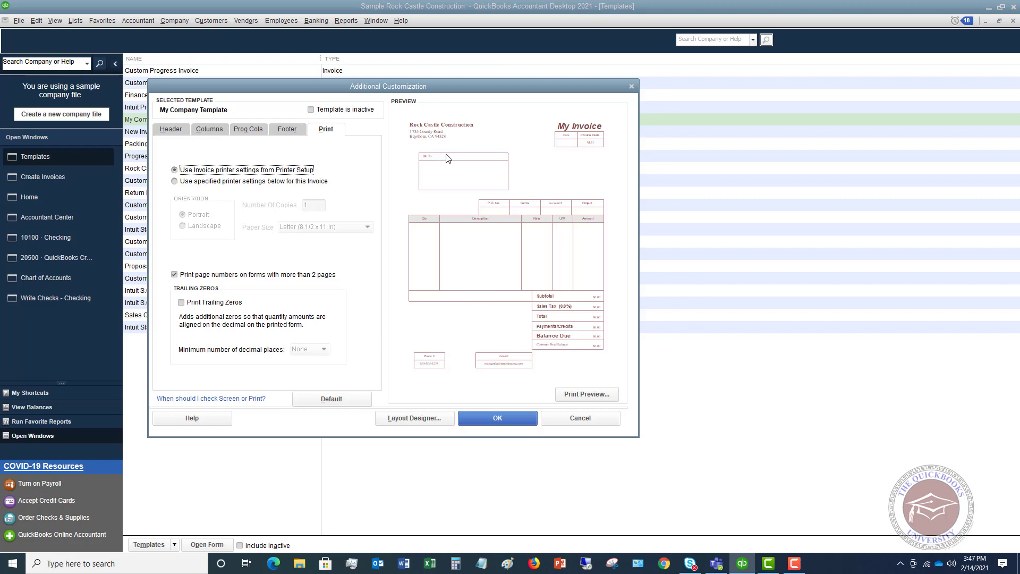
In Layout Designer, shift the Date and Invoice Num. labels and fields left, then save.
left_click(416, 418)
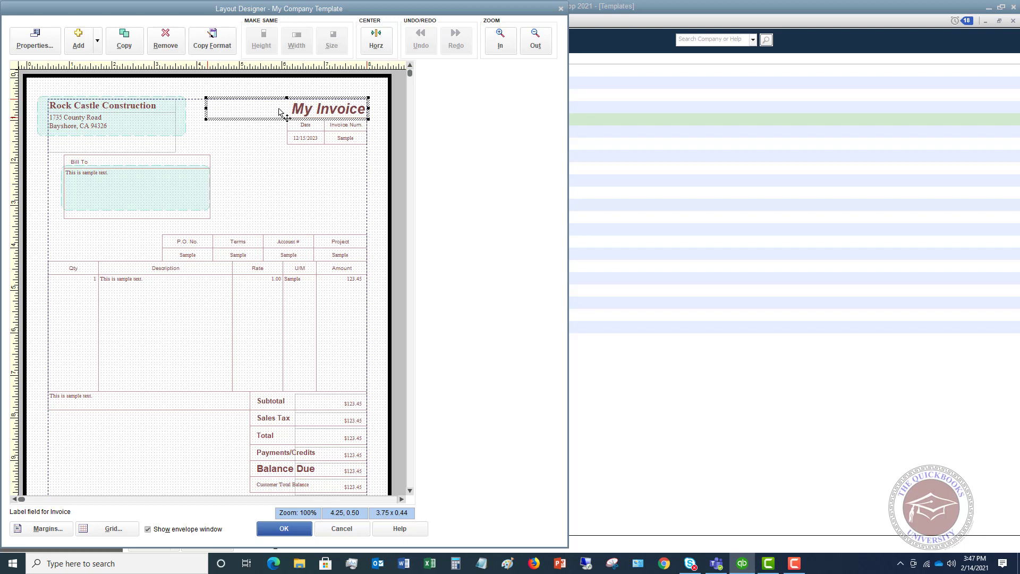
left_click_drag(280, 111, 208, 127)
left_click_drag(330, 124, 254, 138)
right_click(218, 128)
key("Escape")
left_click(236, 144)
left_click(256, 137)
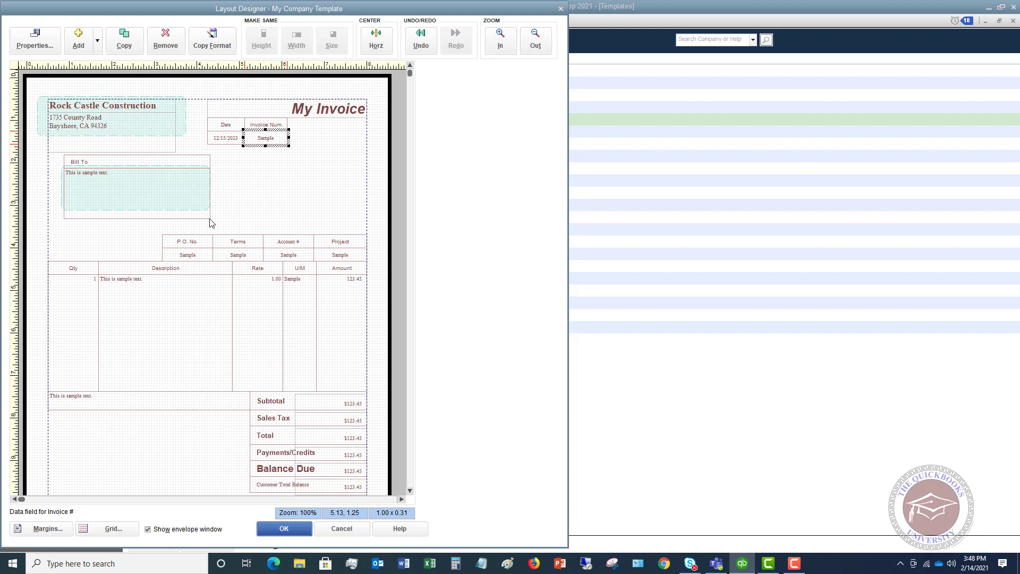
left_click(284, 529)
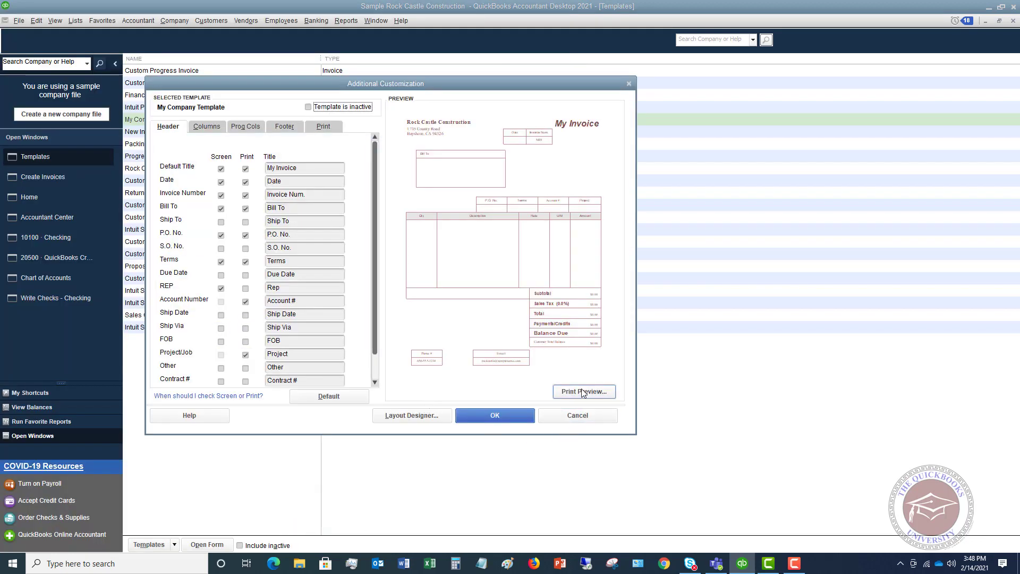
left_click(583, 393)
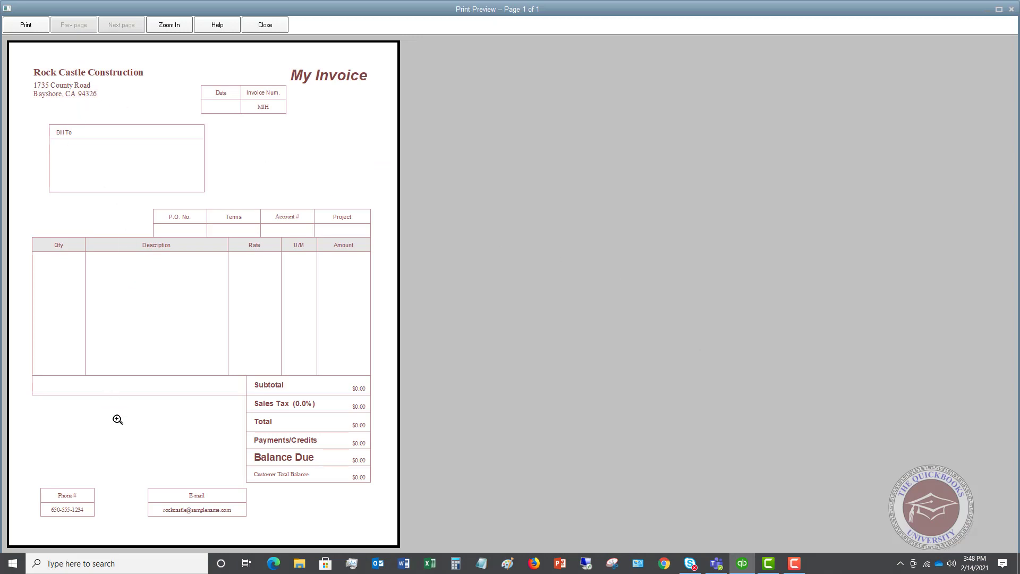
left_click(264, 26)
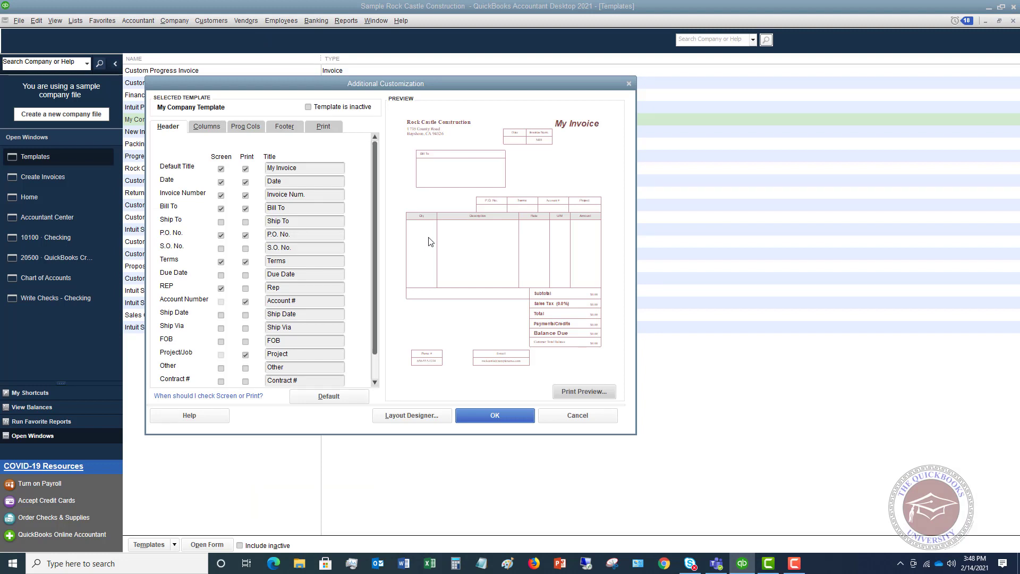
Save both template customization dialogs, then start a new invoice and list its templates.
left_click(495, 416)
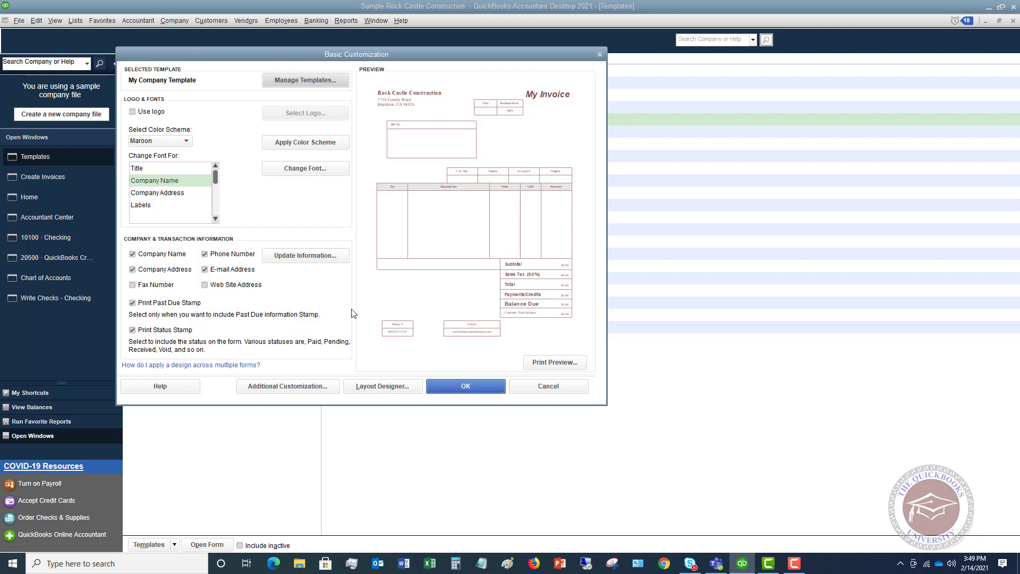
left_click(475, 391)
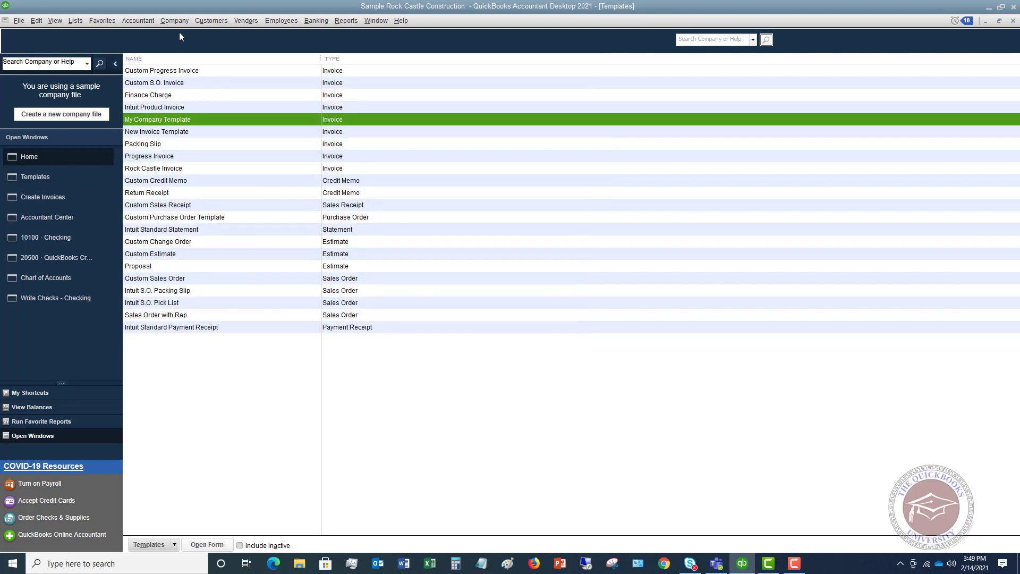
left_click(213, 21)
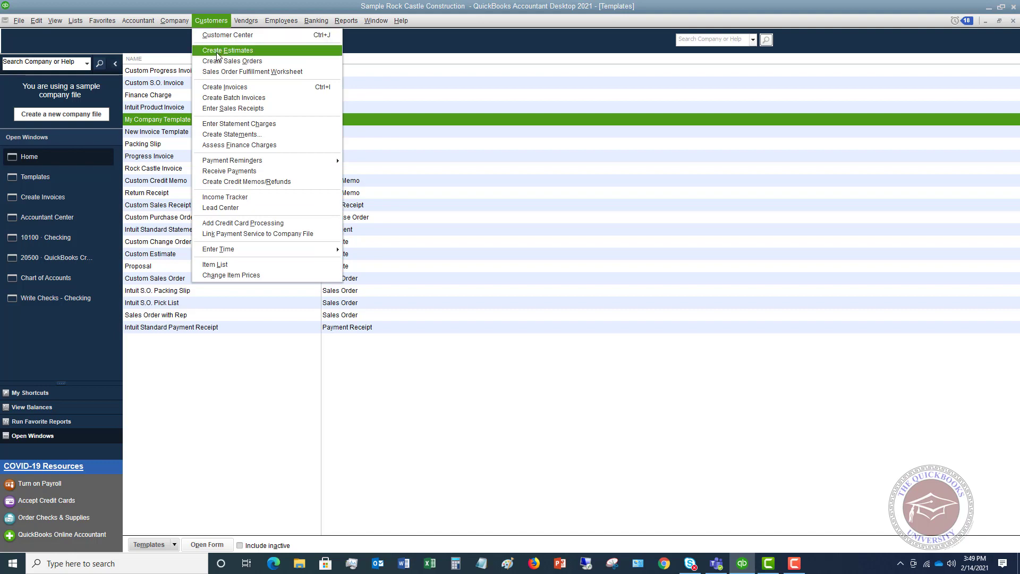
left_click(229, 87)
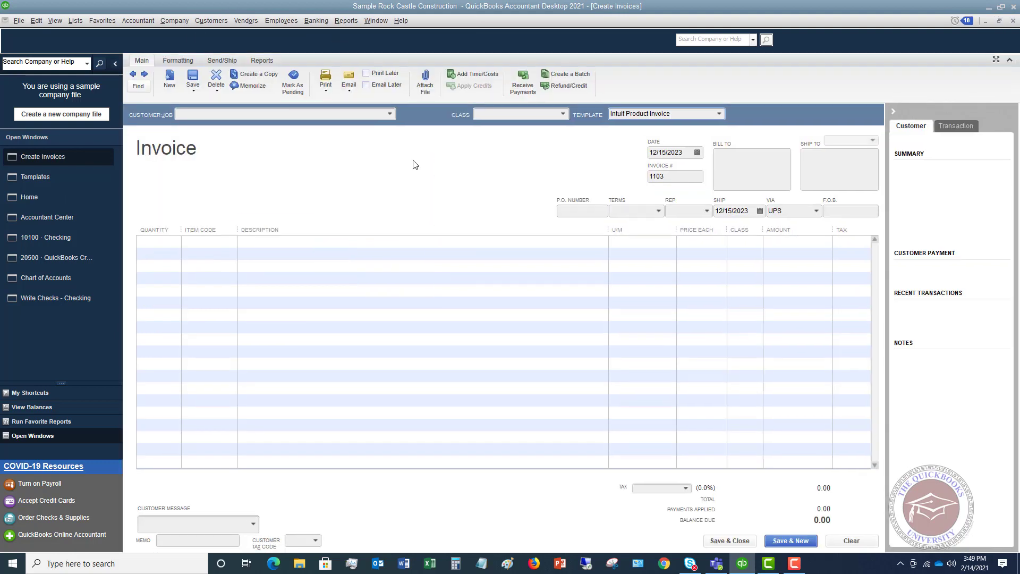
left_click(720, 115)
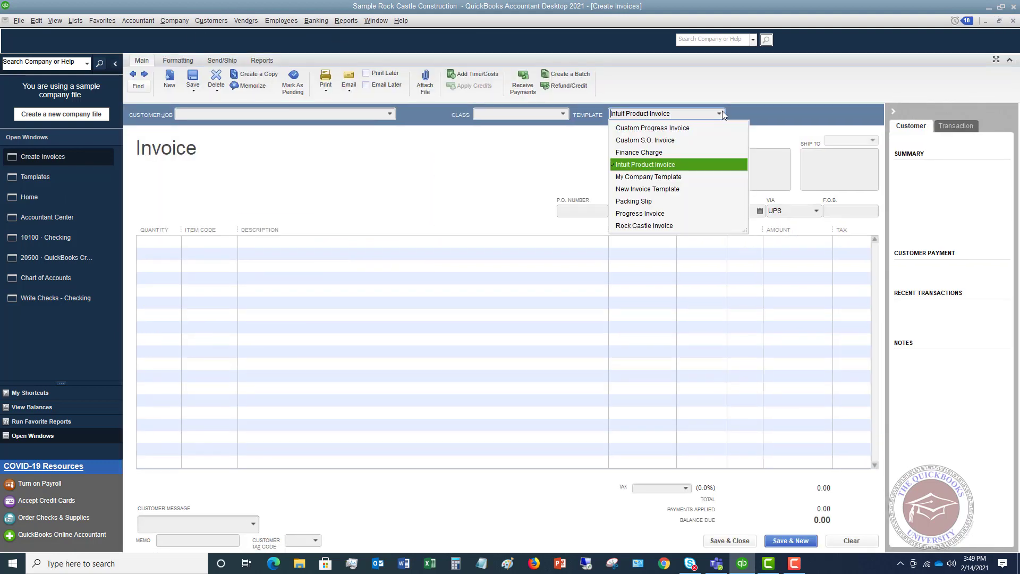
Apply My Company Template and add a Blueprint changes line: qty 2 at 120.00.
left_click(668, 181)
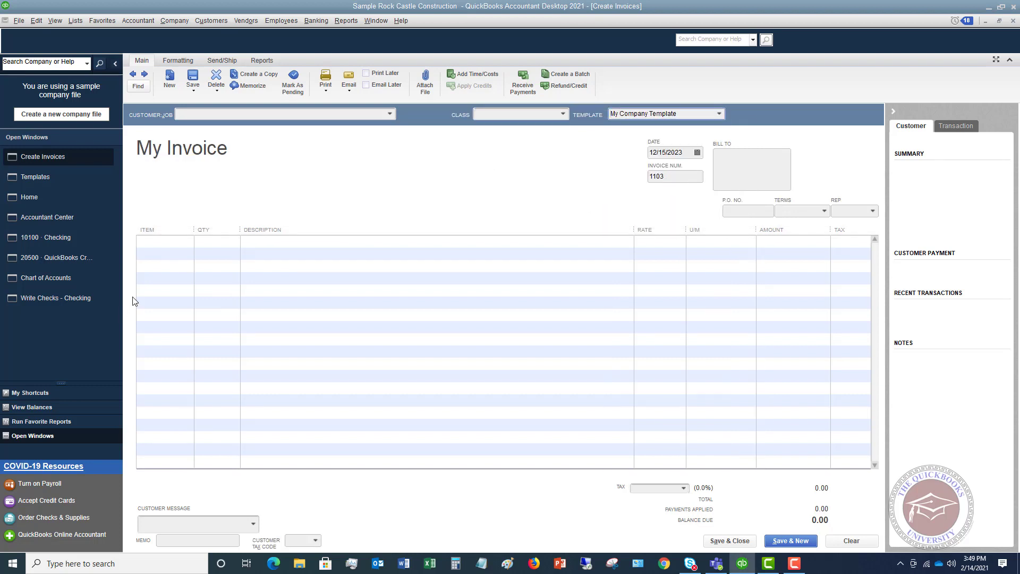
left_click(171, 242)
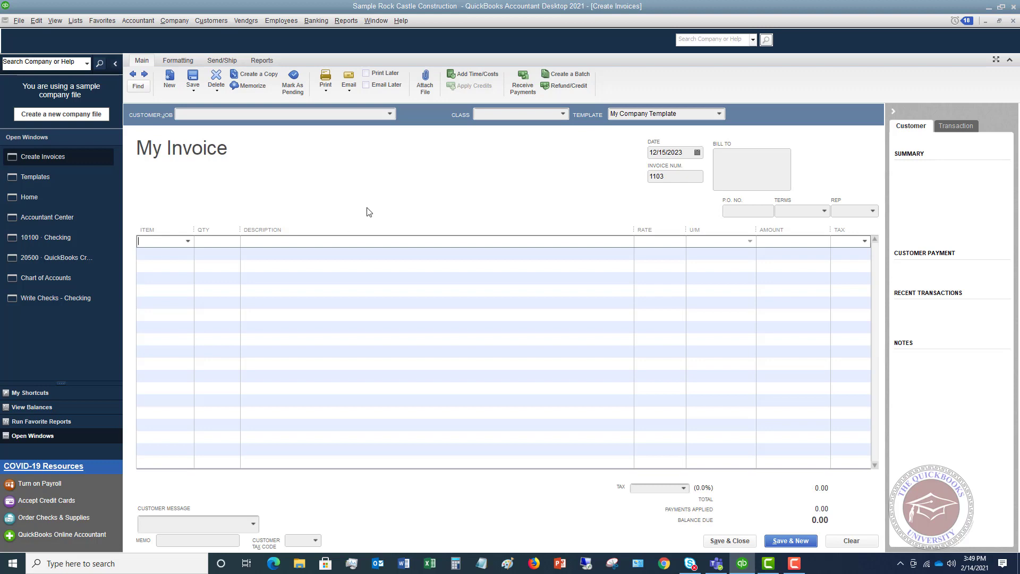
left_click(188, 241)
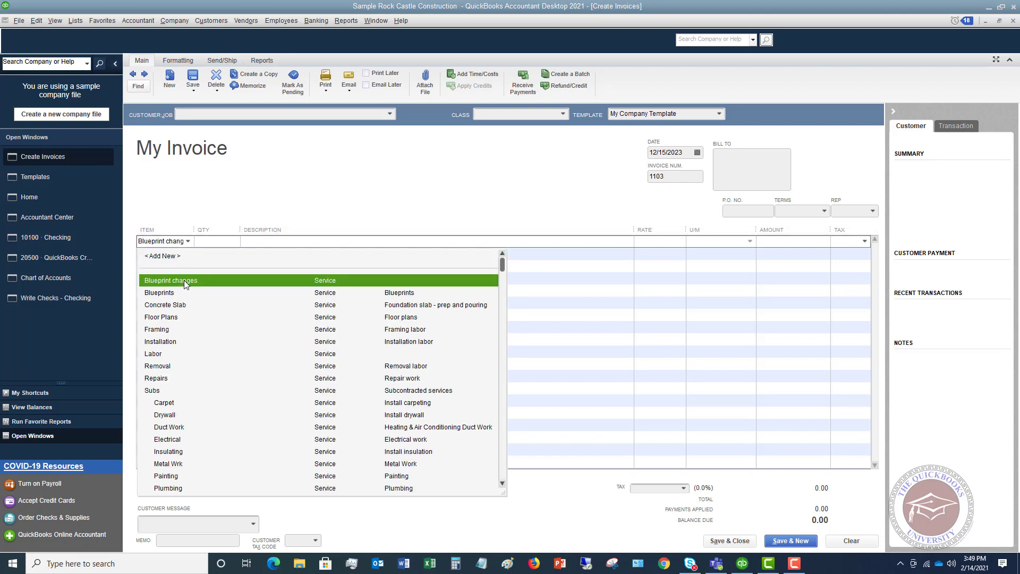
left_click(184, 280)
left_click(233, 246)
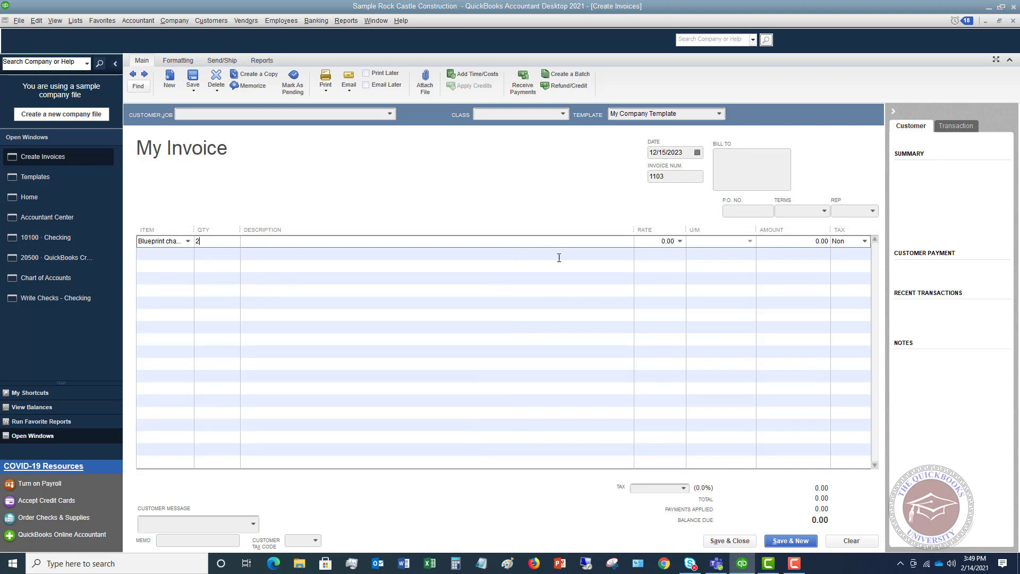
left_click(664, 242)
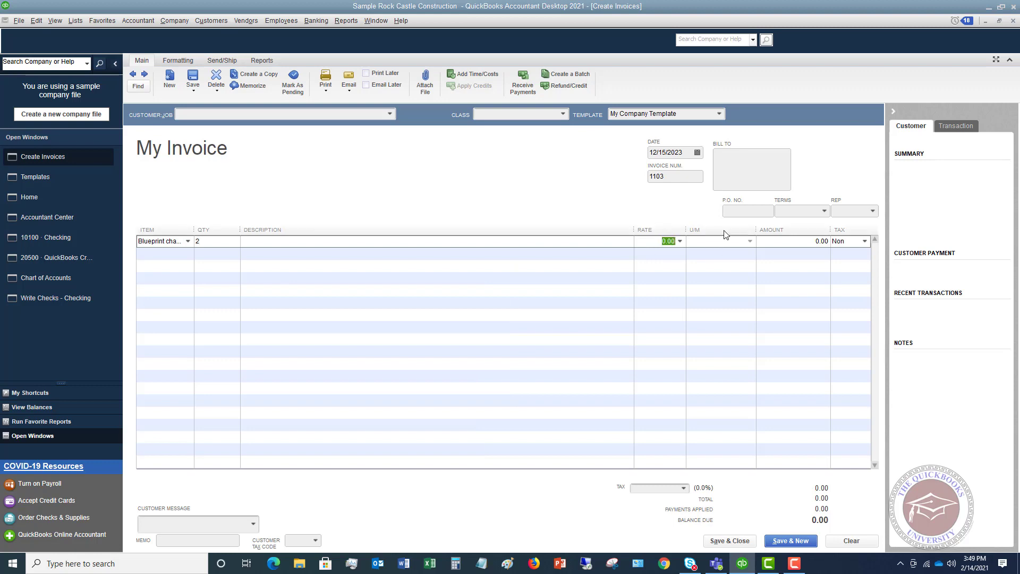
type("120")
key("Tab")
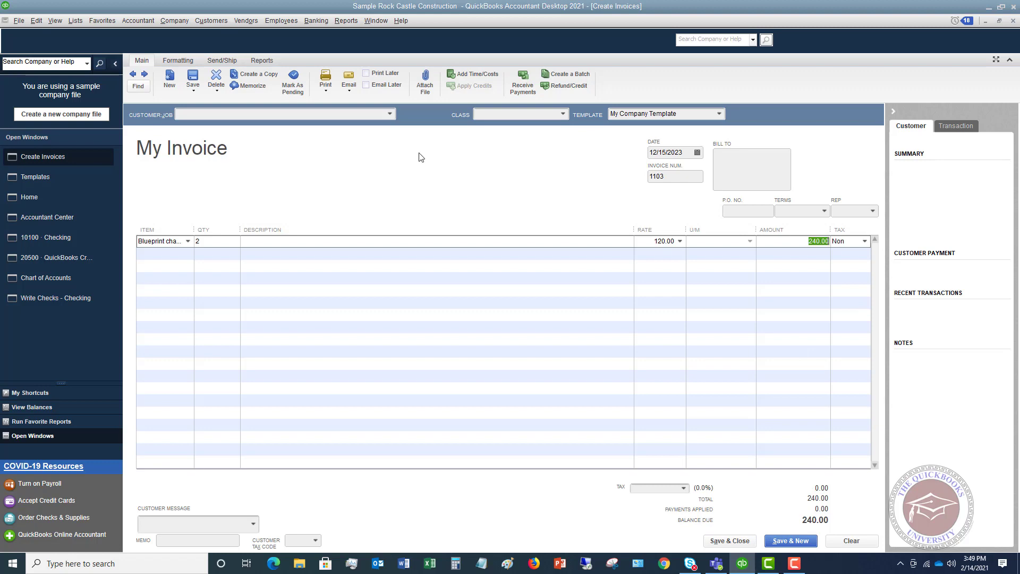
Print-preview the Blueprint changes invoice, then discard it without saving.
left_click(326, 93)
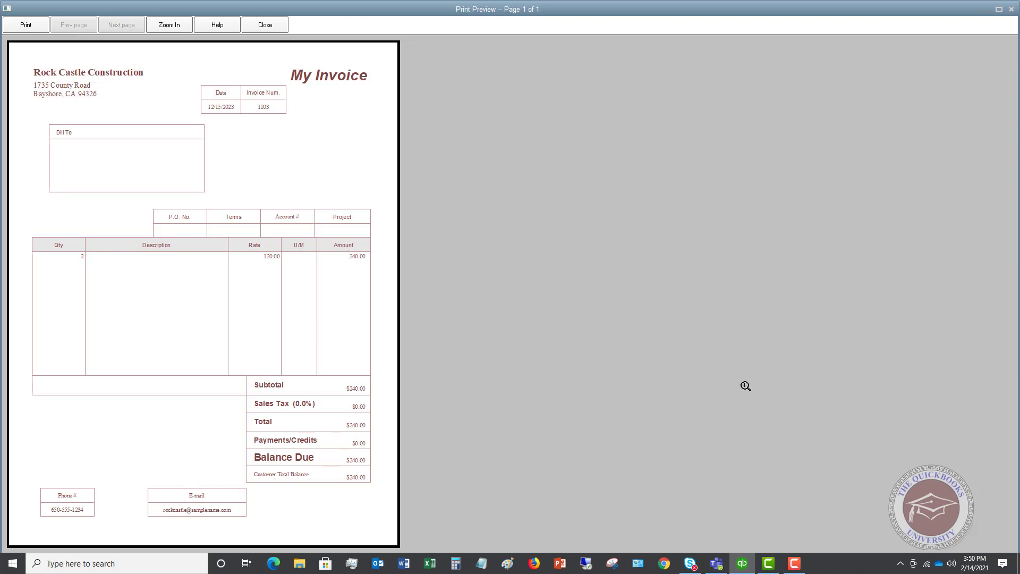
left_click(273, 24)
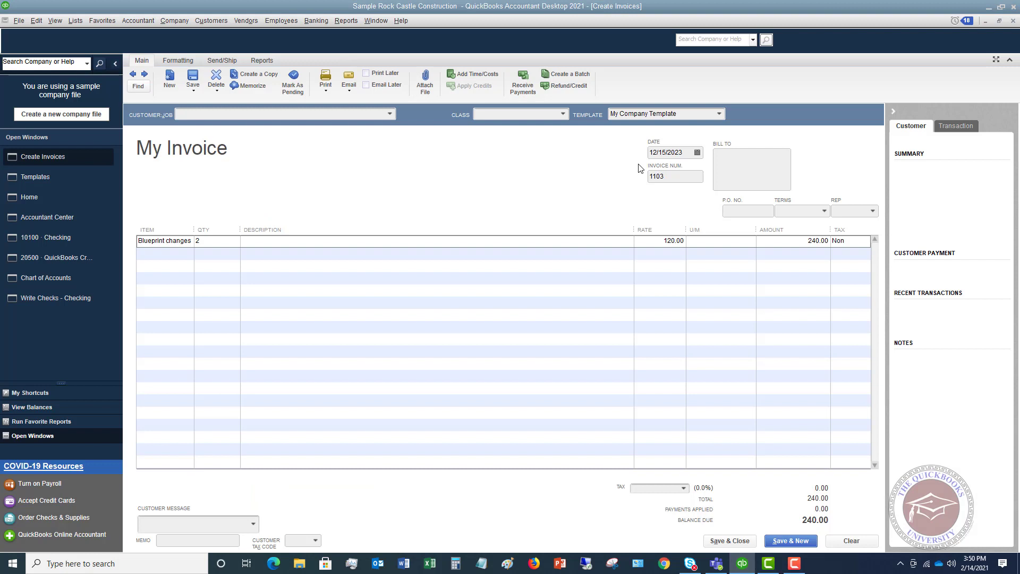
left_click(730, 541)
left_click(510, 180)
left_click(851, 540)
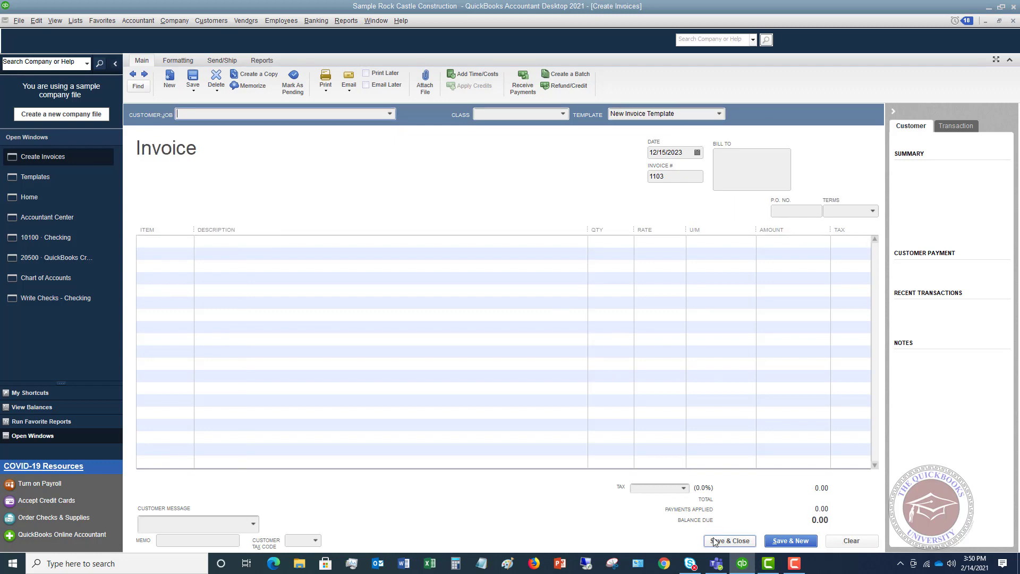
Create a new invoice template copy, then go to Download Templates from Manage Templates.
left_click(730, 541)
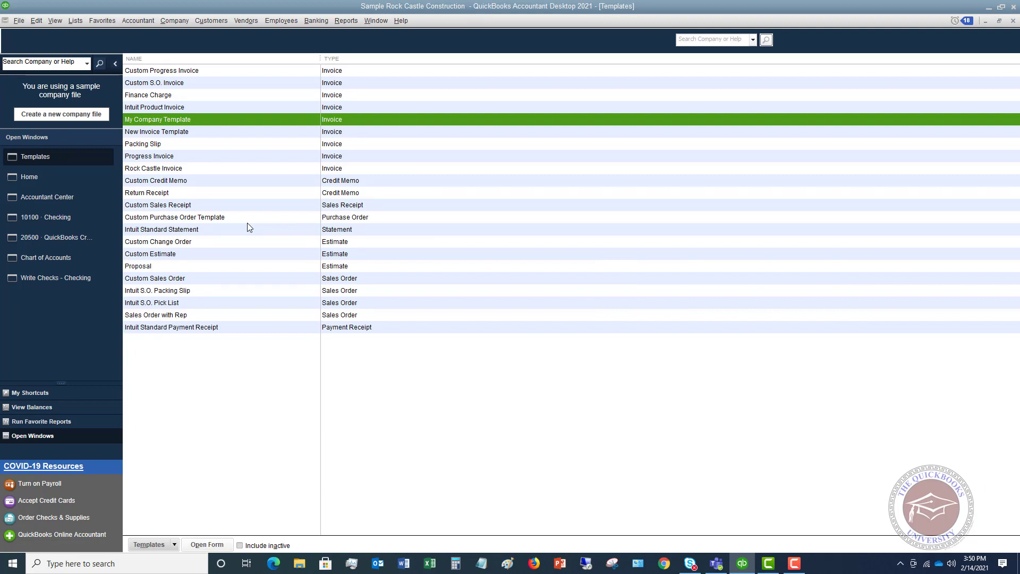
left_click(175, 543)
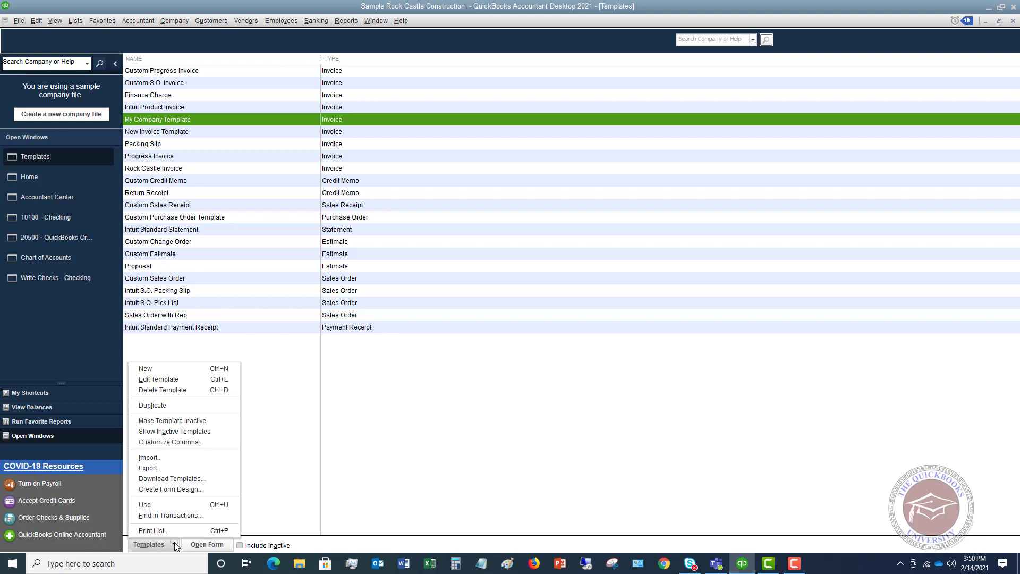
left_click(161, 366)
left_click(152, 252)
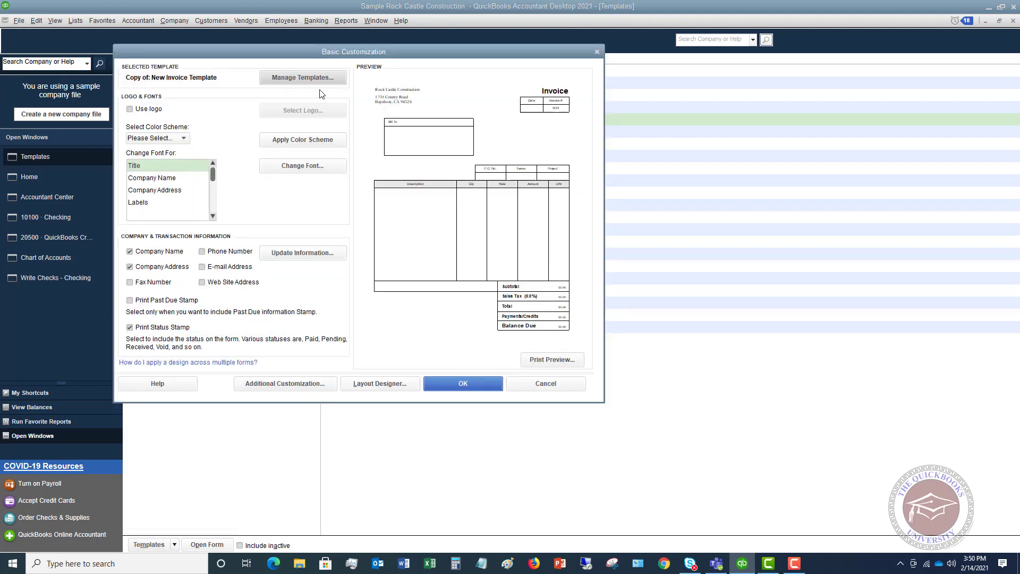
left_click(304, 78)
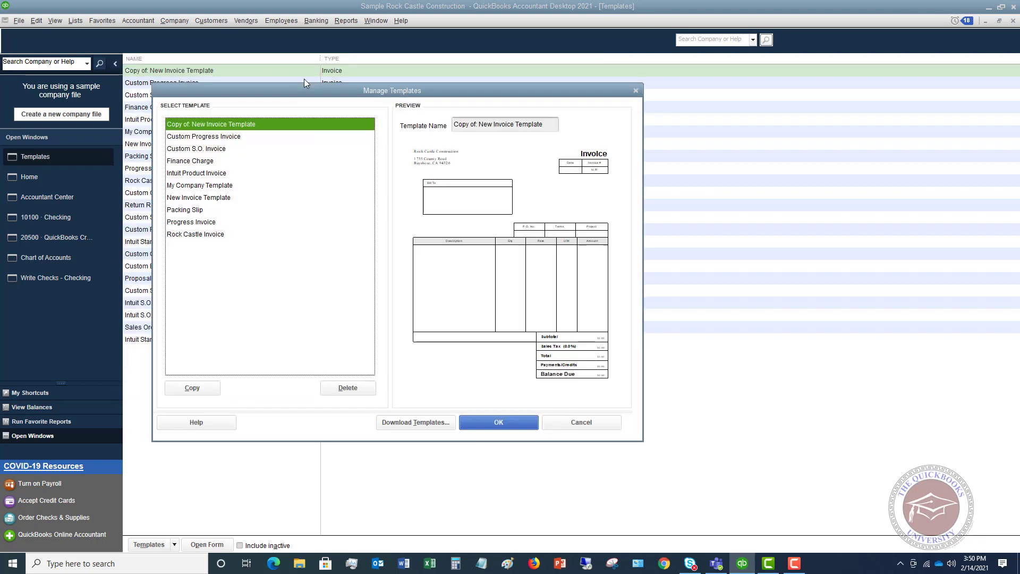
left_click(415, 423)
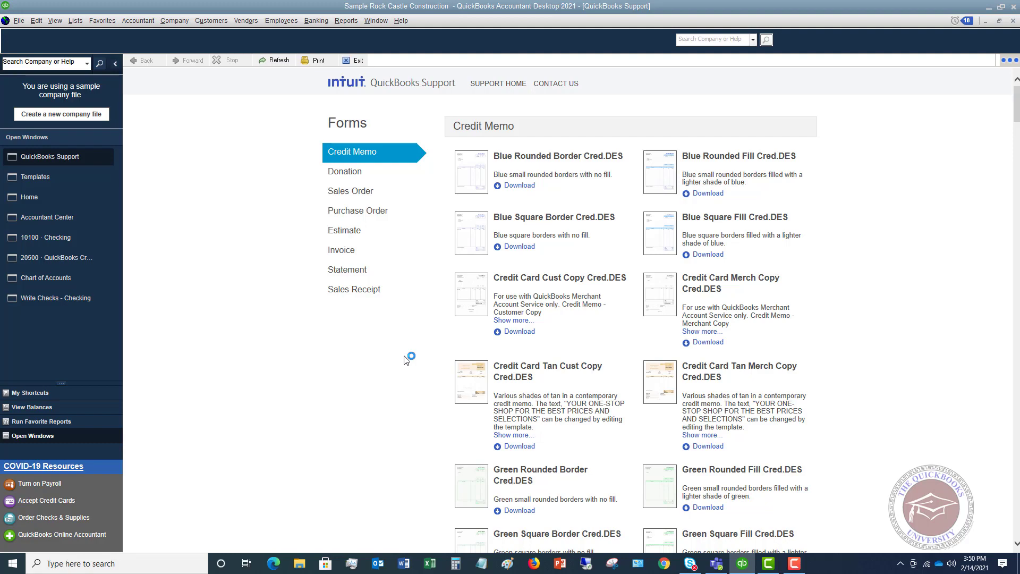
Find the E-Mail Orange target remit Inv invoice template online, download it and open it.
left_click(346, 252)
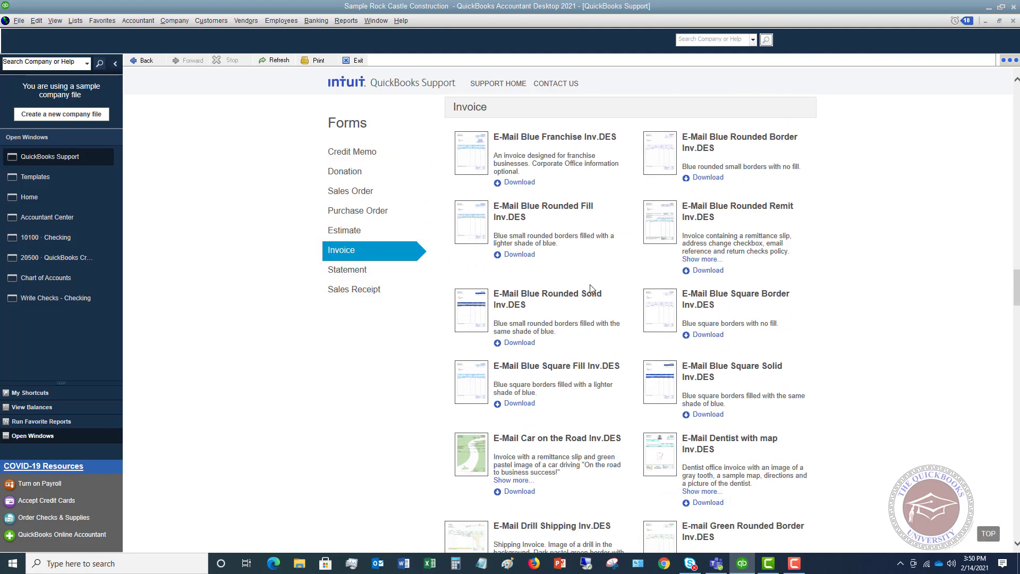
scroll(590, 288, "down", 5)
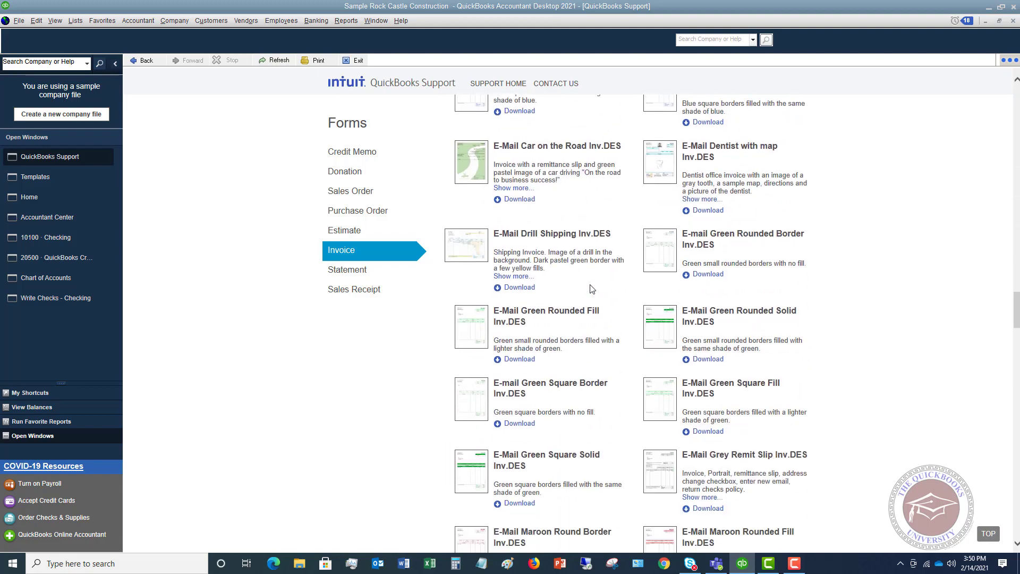
scroll(591, 288, "down", 1)
scroll(590, 288, "up", 9)
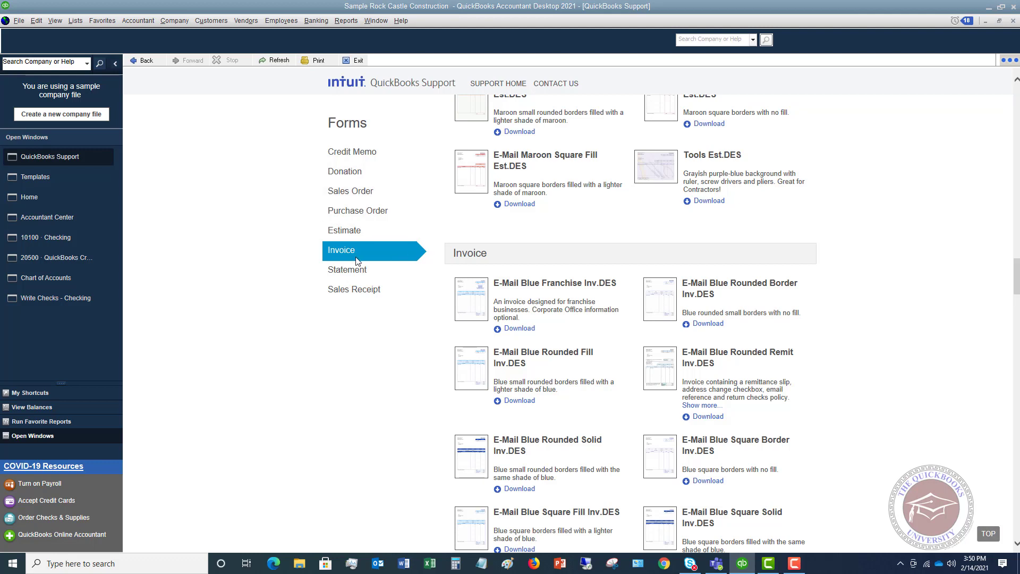
scroll(619, 311, "down", 7)
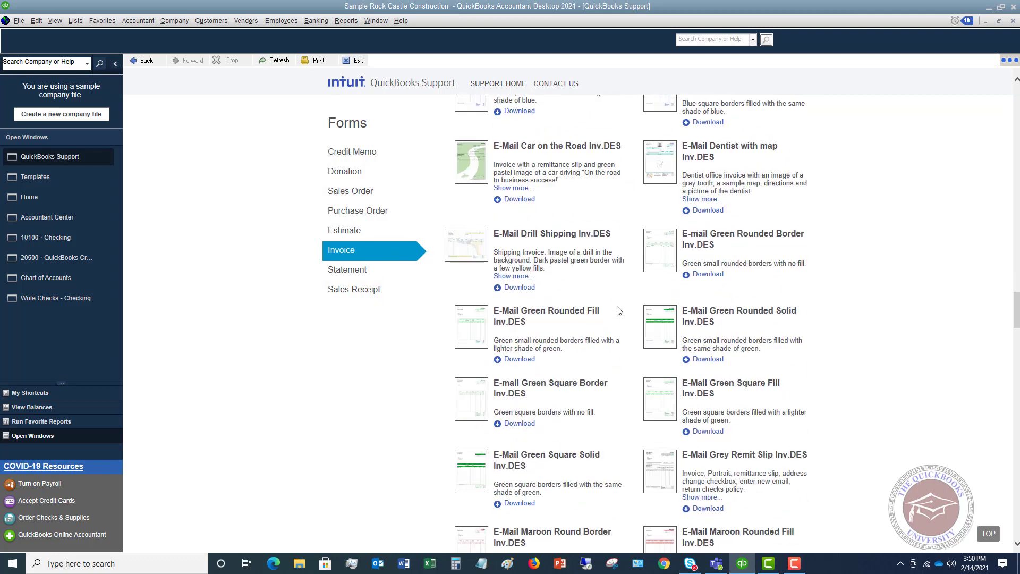
scroll(619, 311, "down", 5)
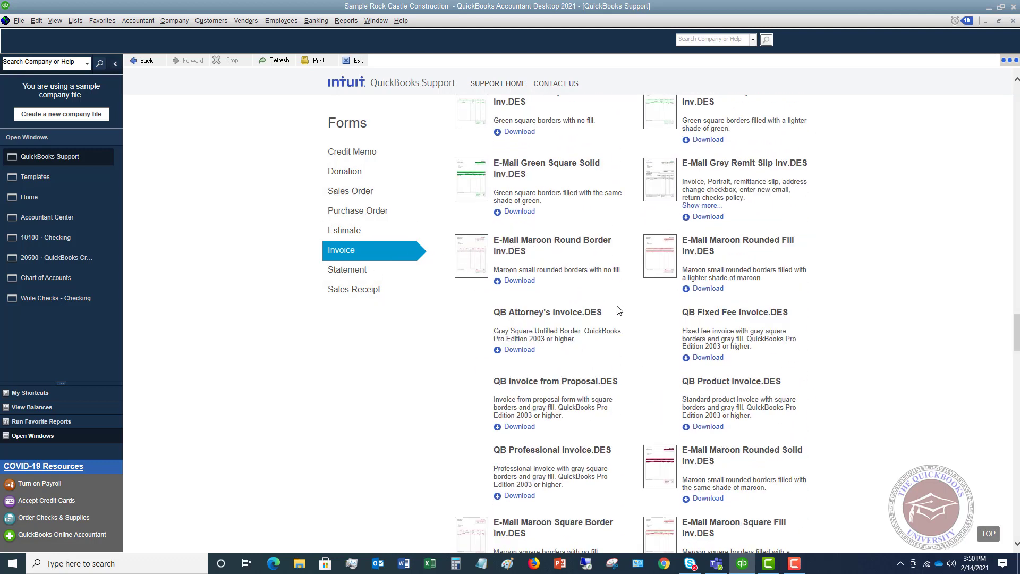
scroll(568, 321, "down", 3)
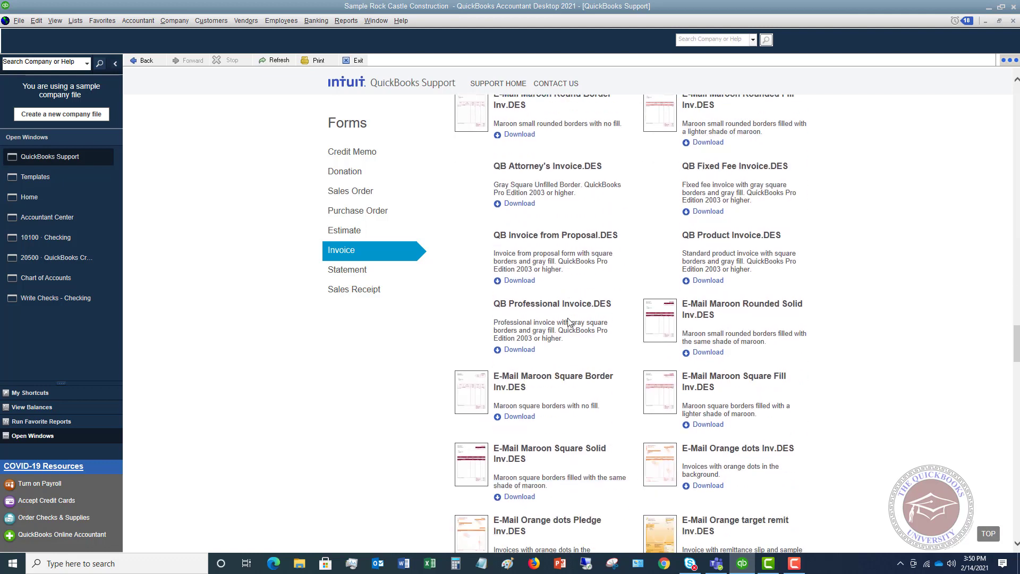
scroll(569, 321, "down", 4)
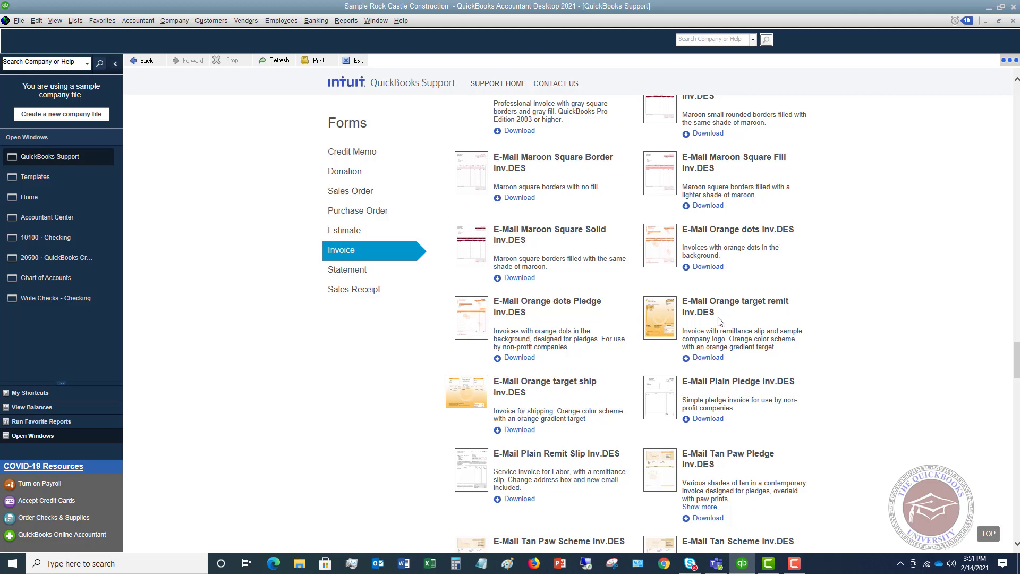
left_click(706, 358)
left_click(499, 290)
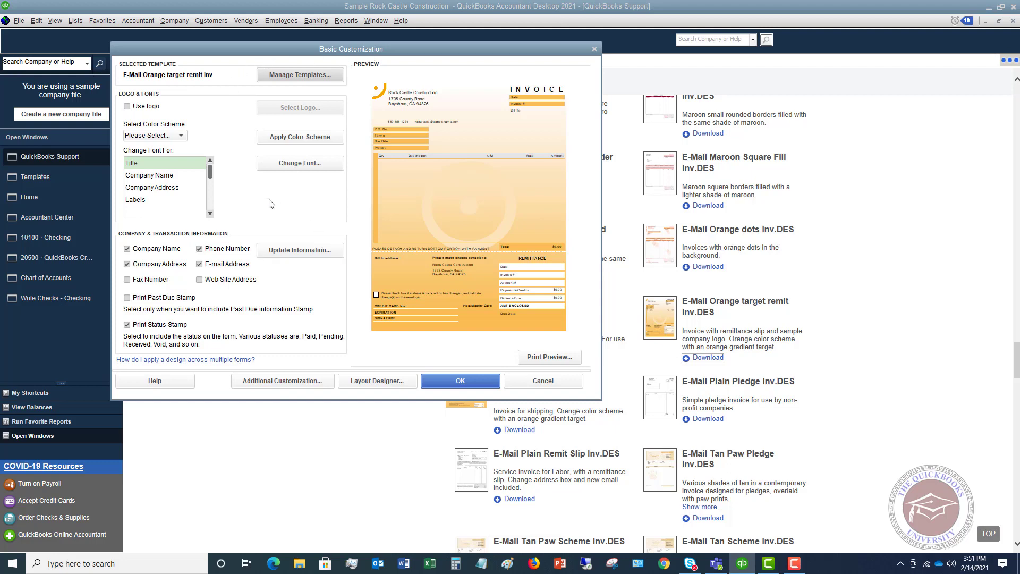
Accept the orange template and start a new invoice using E-Mail Orange target remit Inv.
left_click(460, 381)
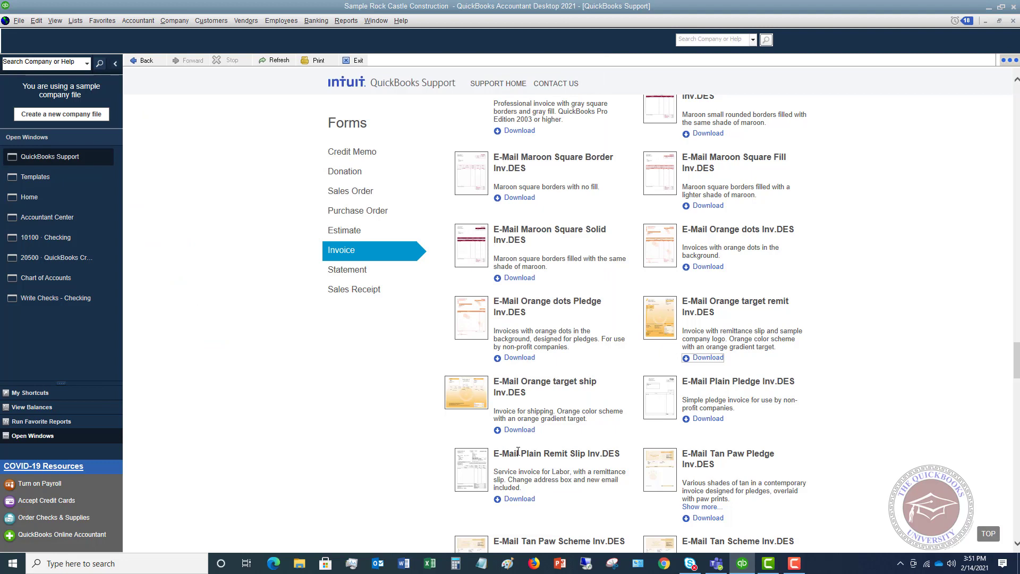
left_click(49, 178)
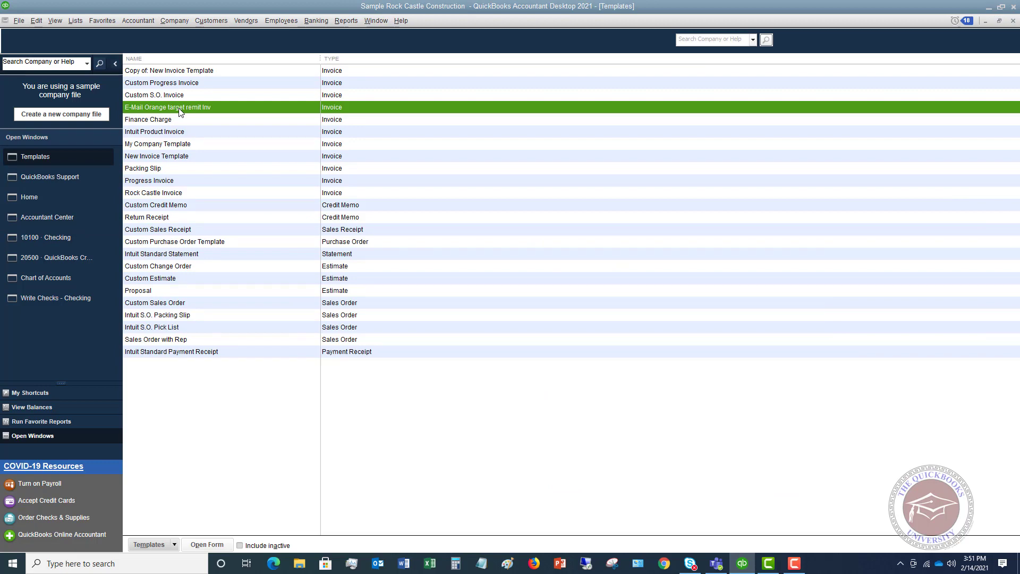
left_click(202, 20)
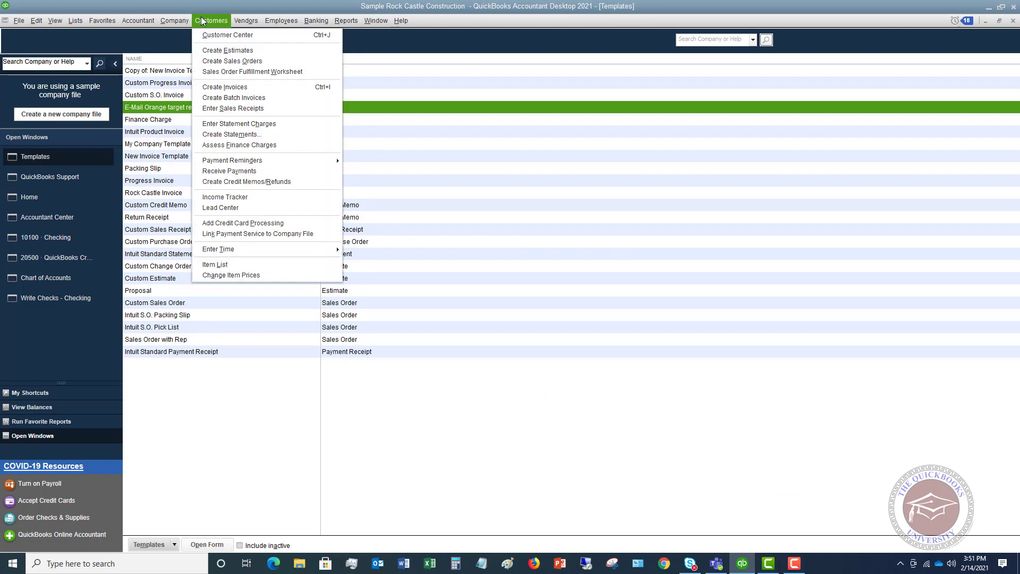
left_click(234, 86)
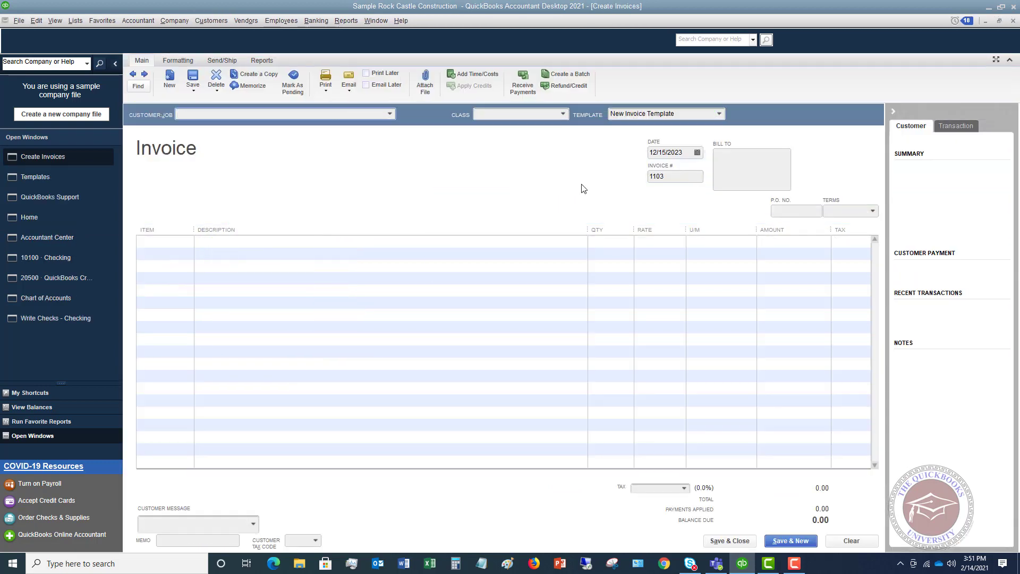
left_click(721, 114)
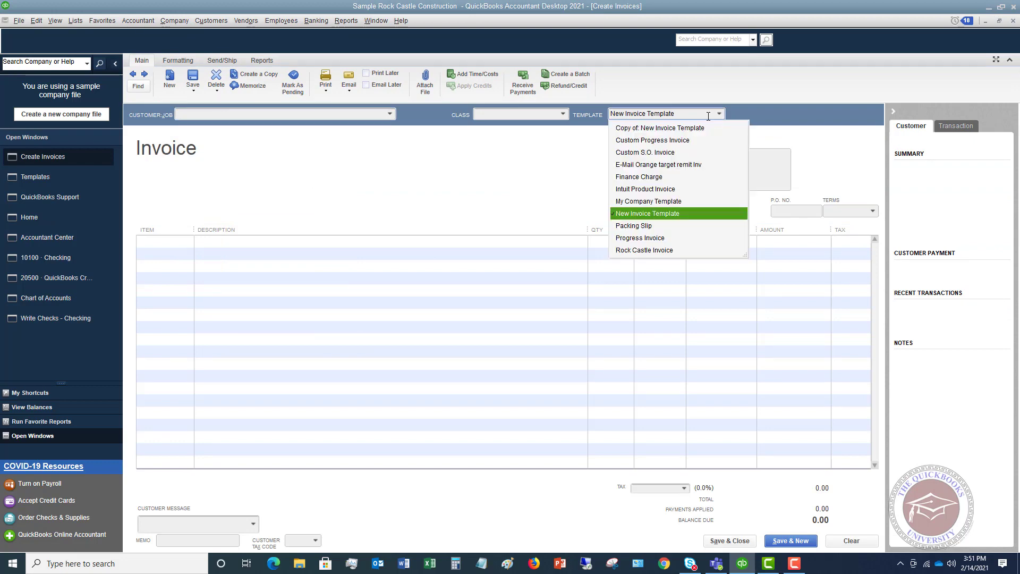
left_click(657, 167)
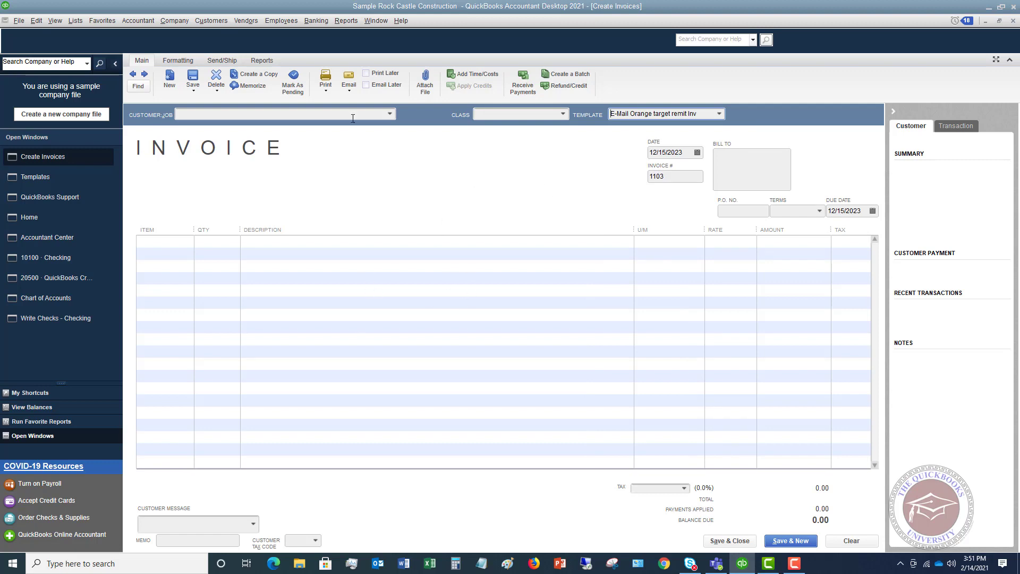
left_click(325, 86)
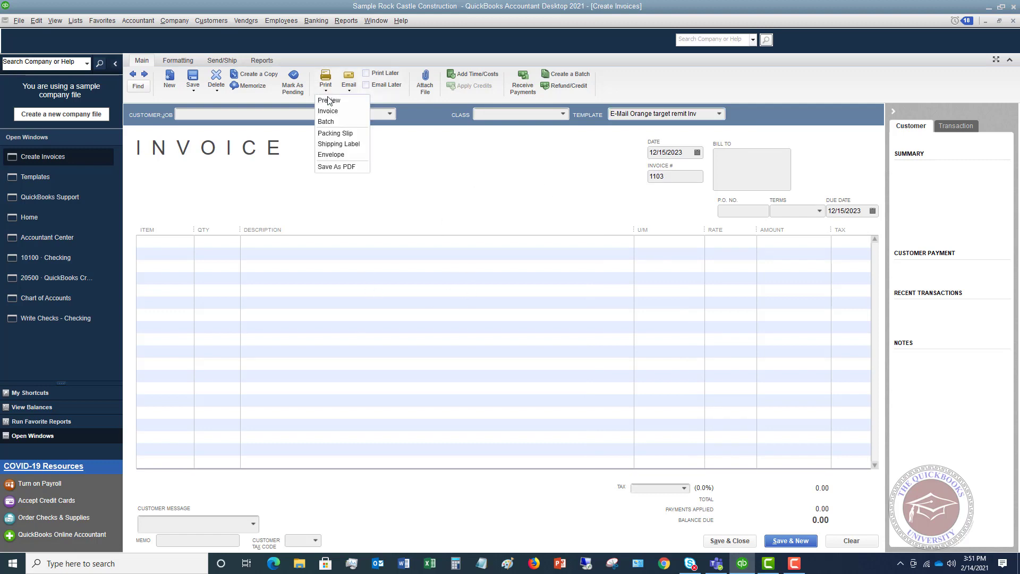
Open Print Preview of blank invoice 1103 in the orange remittance layout.
left_click(329, 101)
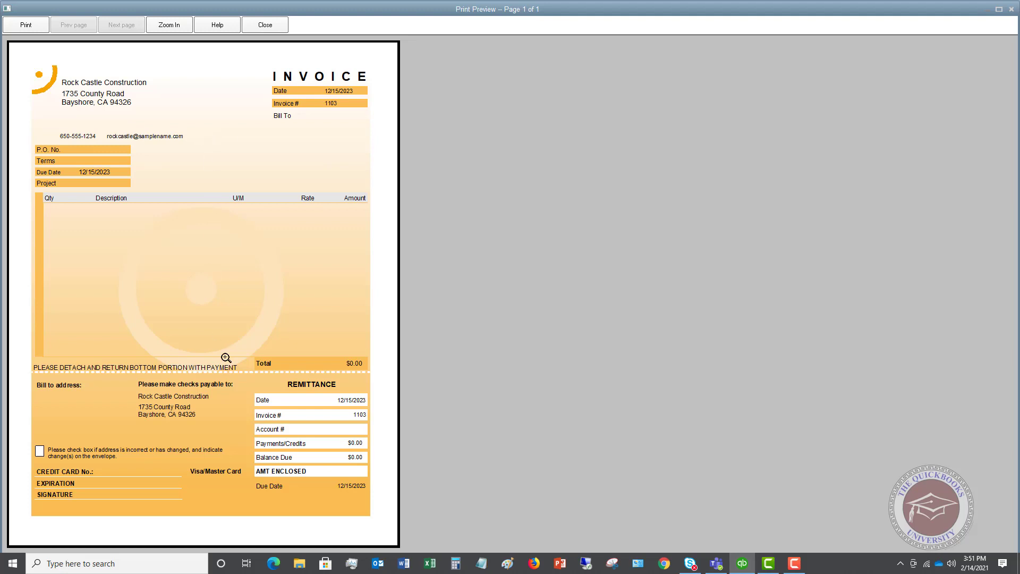